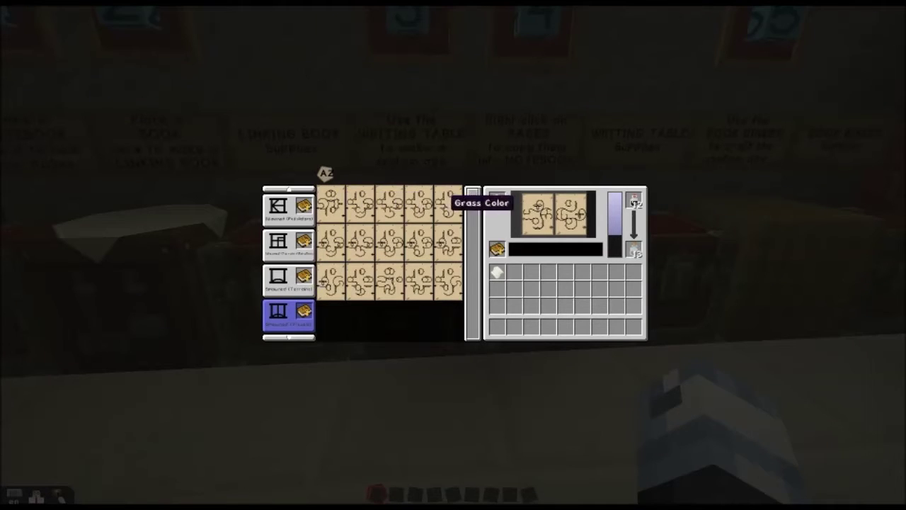
Look through the terrain symbols and copy the Natural Foliage Color and Natural Water Color symbols from the visuals collection into the notebook.
{"action": "left_click", "coordinate": [289, 278]}
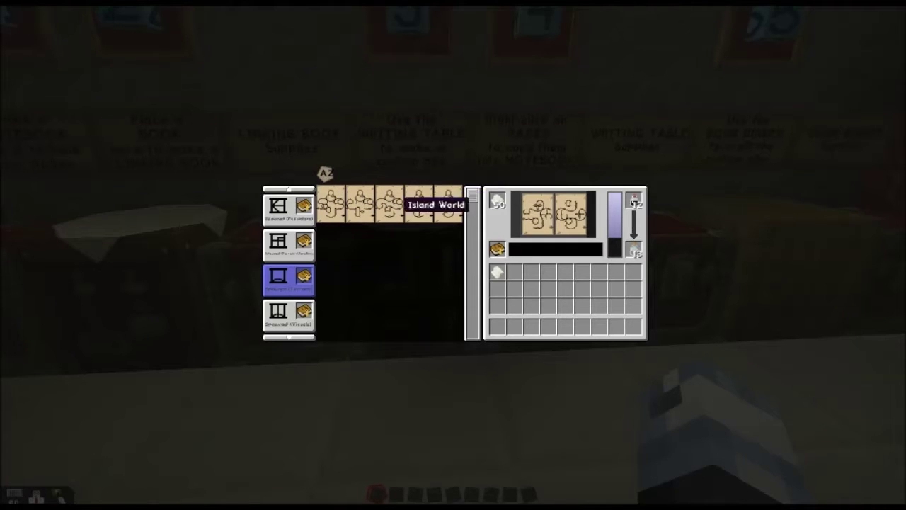
{"action": "left_click", "coordinate": [289, 314]}
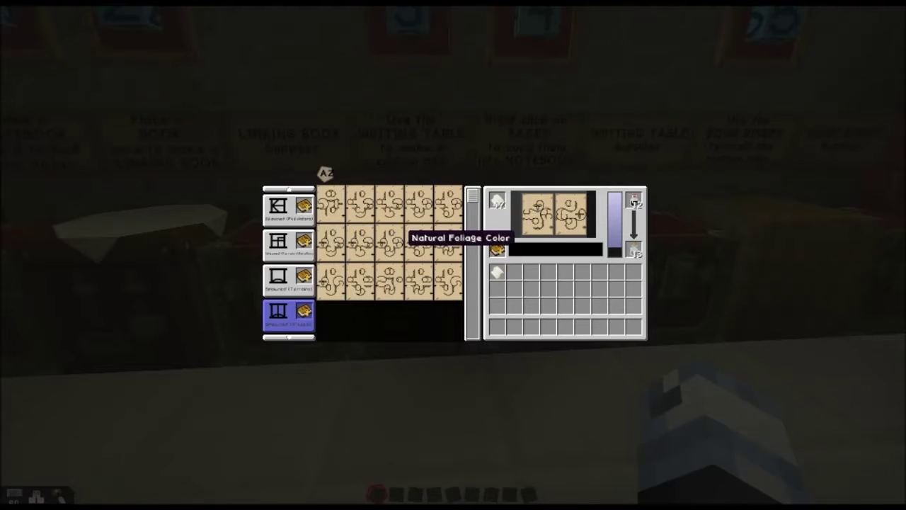
{"action": "left_click", "coordinate": [440, 242]}
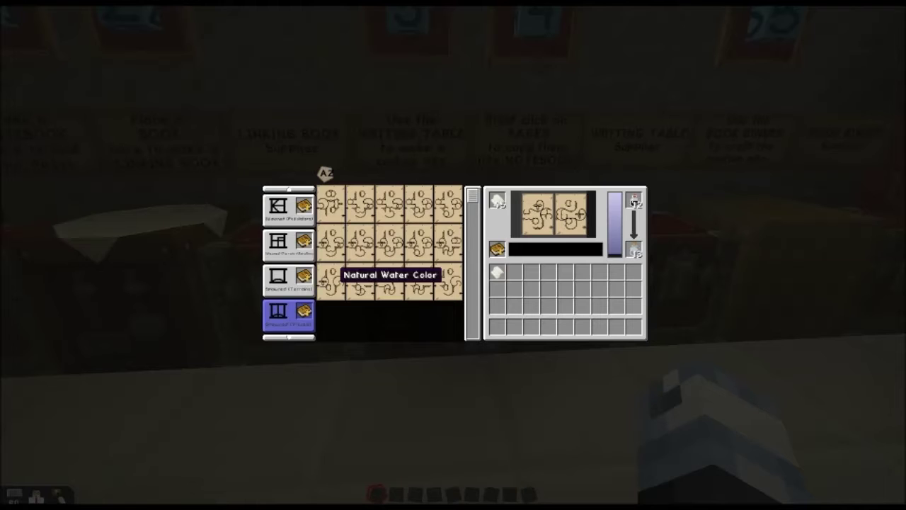
{"action": "left_click", "coordinate": [333, 280]}
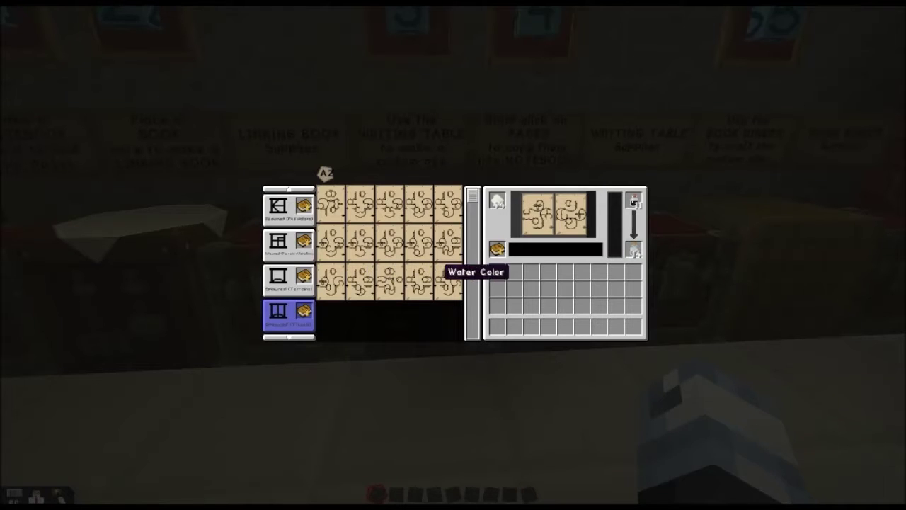
Browse the effects and Other symbol collections and take the filled notebook off the writing table into the first hotbar slot.
{"action": "scroll", "coordinate": [288, 262], "scroll_direction": "down", "scroll_amount": 4}
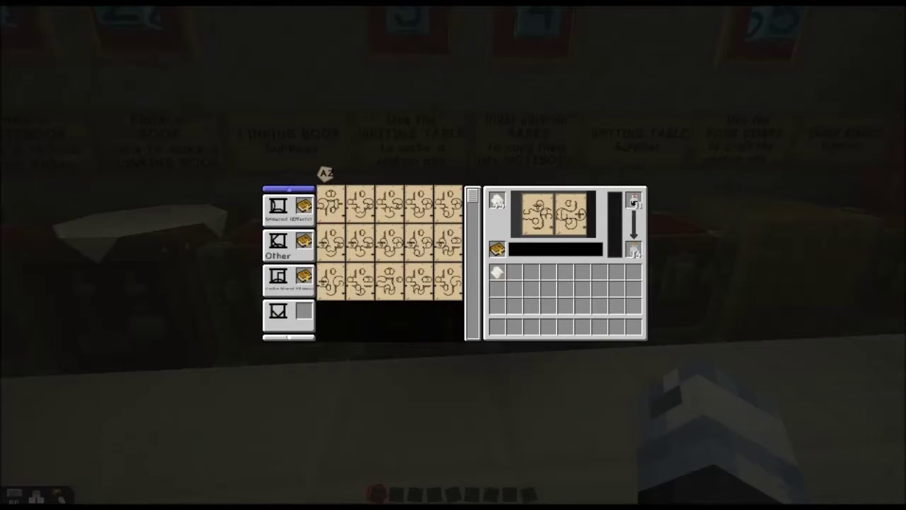
{"action": "left_click", "coordinate": [289, 211]}
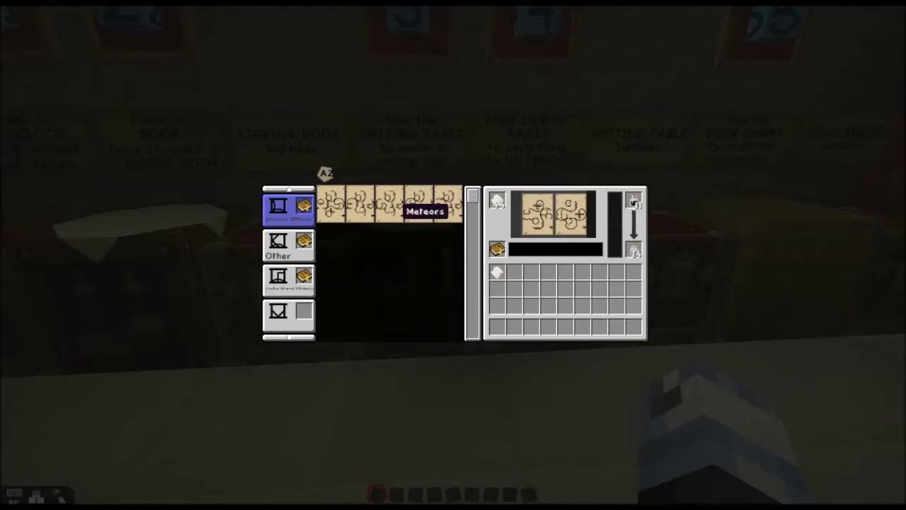
{"action": "left_click", "coordinate": [288, 245]}
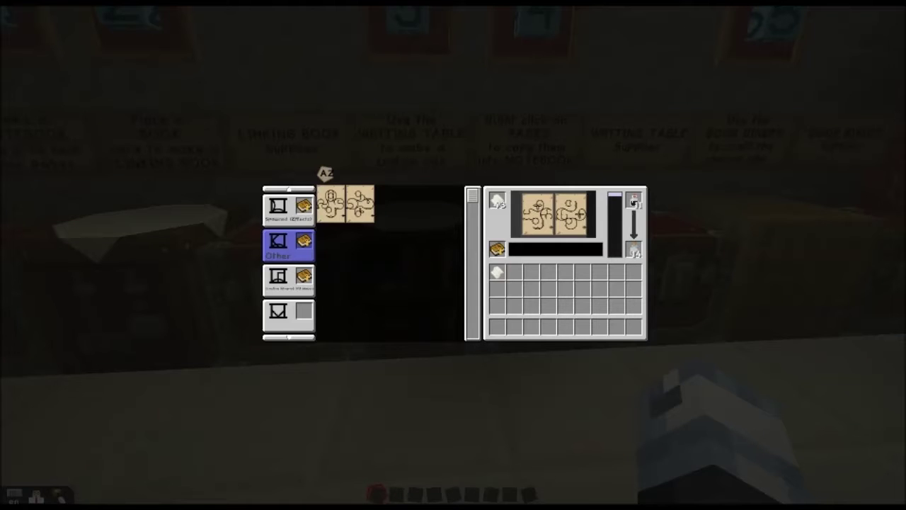
{"action": "left_click", "coordinate": [496, 247]}
{"action": "left_click", "coordinate": [496, 323]}
{"action": "key", "text": "e"}
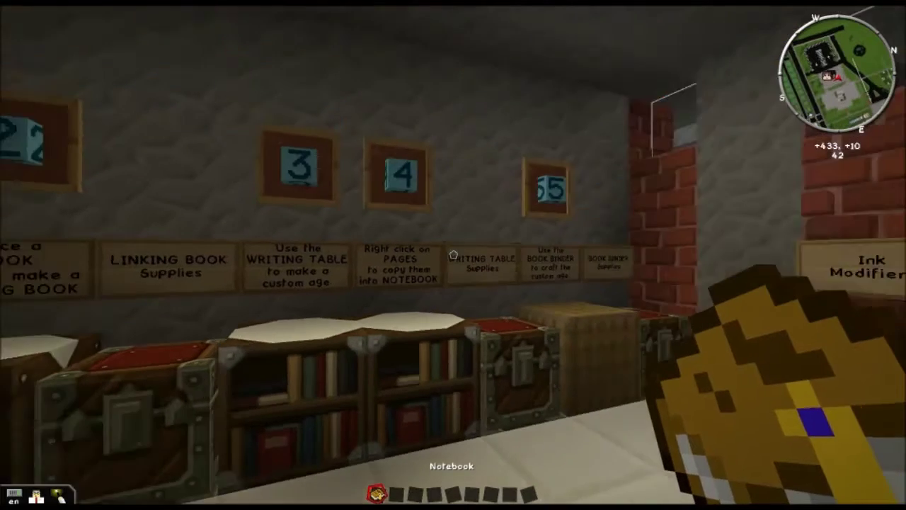
Add the first black-panel page from the Mystcraft Pages creative category to the hotbar beside the notebook.
{"action": "right_click", "coordinate": [453, 255]}
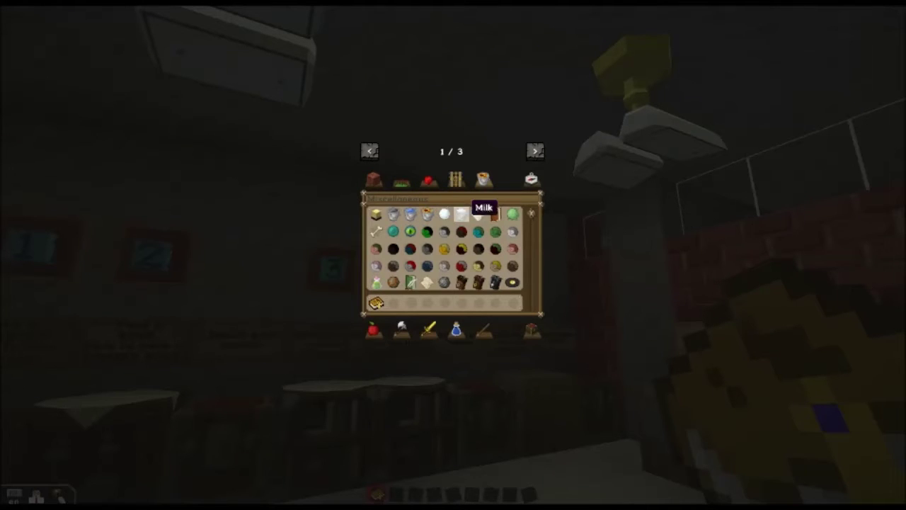
{"action": "left_click", "coordinate": [535, 150]}
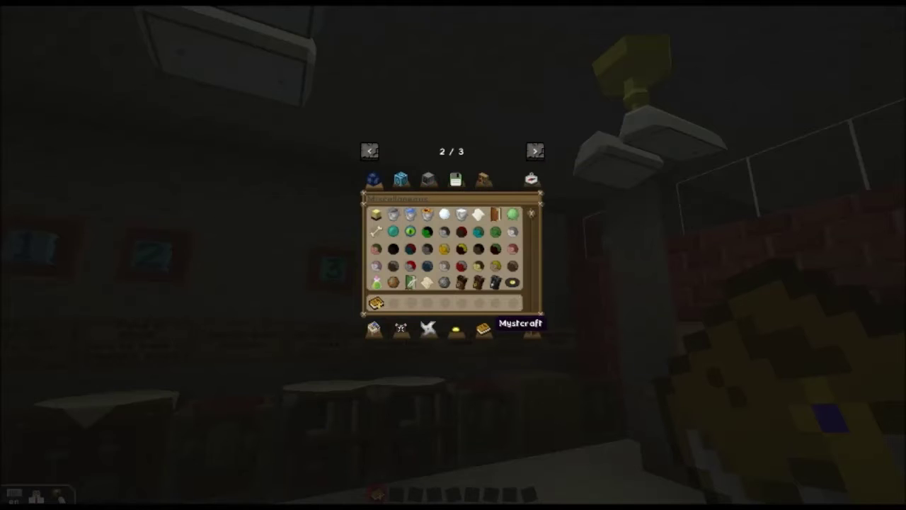
{"action": "left_click", "coordinate": [484, 330]}
{"action": "left_click", "coordinate": [535, 151]}
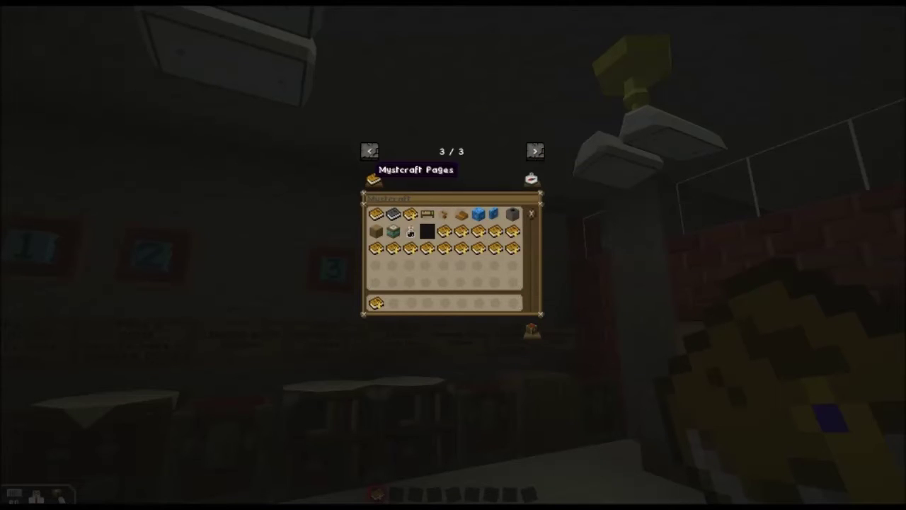
{"action": "left_click", "coordinate": [374, 181]}
{"action": "left_click", "coordinate": [376, 213]}
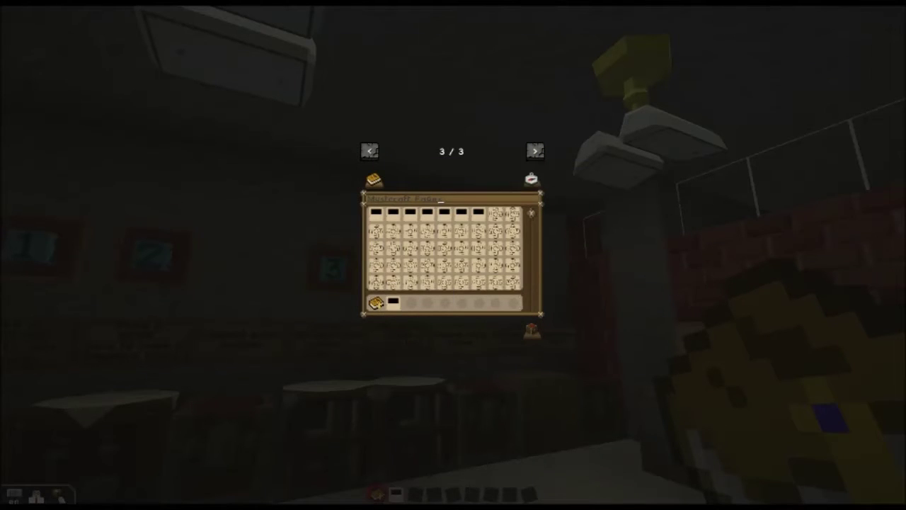
{"action": "key", "text": "e"}
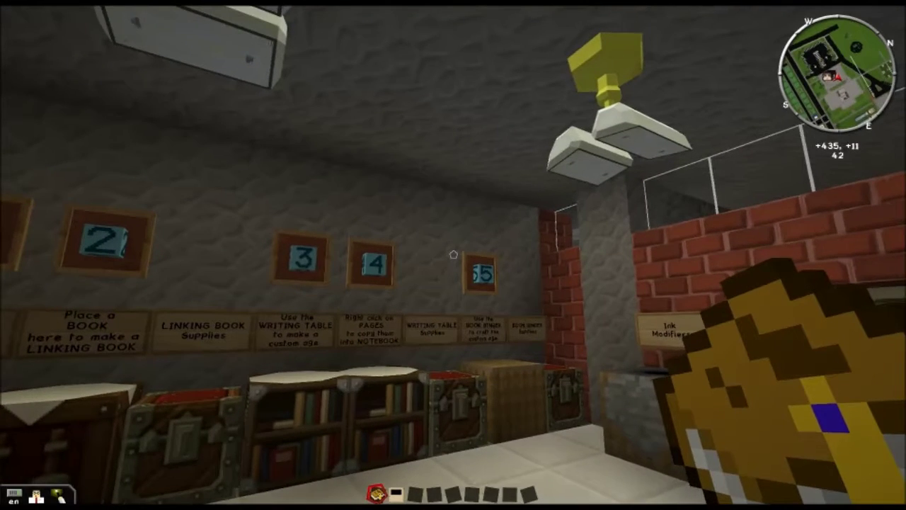
Open the notebook and move the three pages of its third row to the fourth row.
{"action": "right_click", "coordinate": [453, 255]}
{"action": "left_click", "coordinate": [410, 230]}
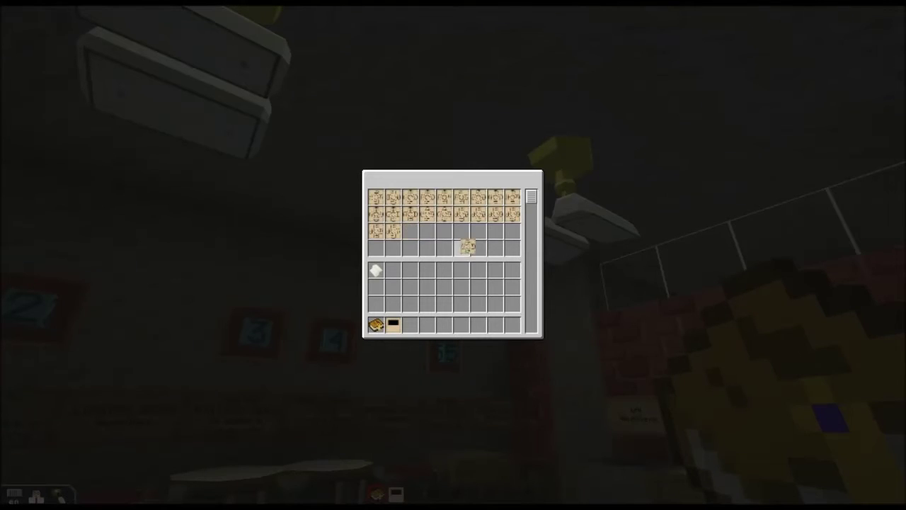
{"action": "left_click", "coordinate": [513, 248]}
{"action": "left_click", "coordinate": [393, 230]}
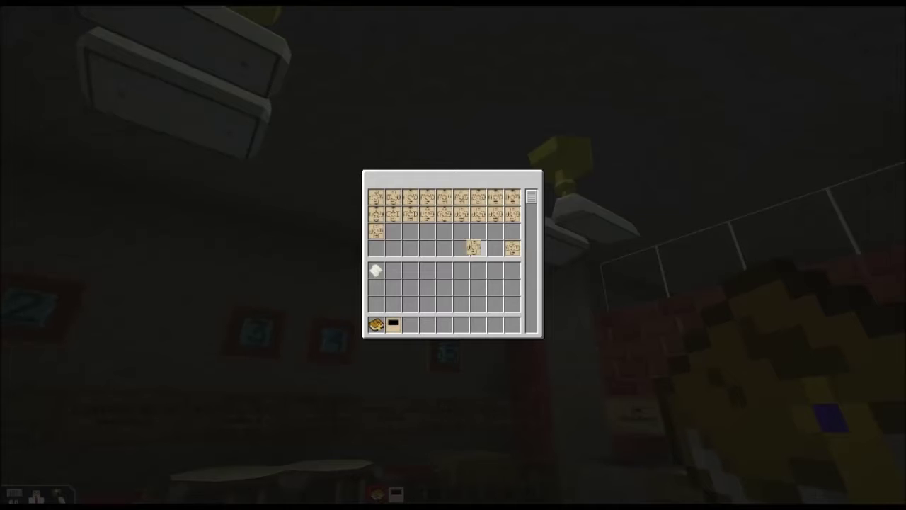
{"action": "left_click", "coordinate": [474, 248]}
{"action": "left_click", "coordinate": [376, 230]}
{"action": "left_click", "coordinate": [462, 248]}
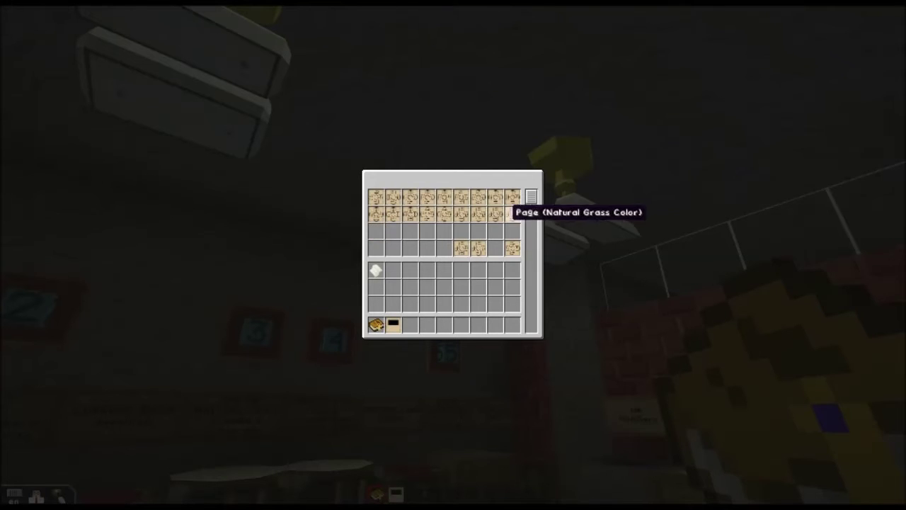
Move the Natural Grass Color page and the pages just before it from the second row to the fourth row.
{"action": "left_click", "coordinate": [513, 213]}
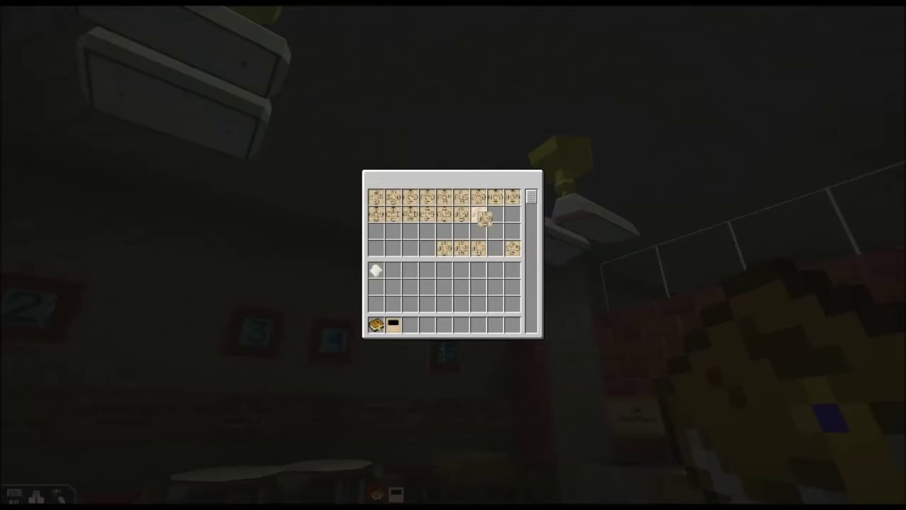
{"action": "left_click", "coordinate": [425, 248]}
{"action": "left_click", "coordinate": [478, 213]}
{"action": "left_click", "coordinate": [404, 248]}
{"action": "left_click", "coordinate": [459, 212]}
{"action": "left_click", "coordinate": [392, 248]}
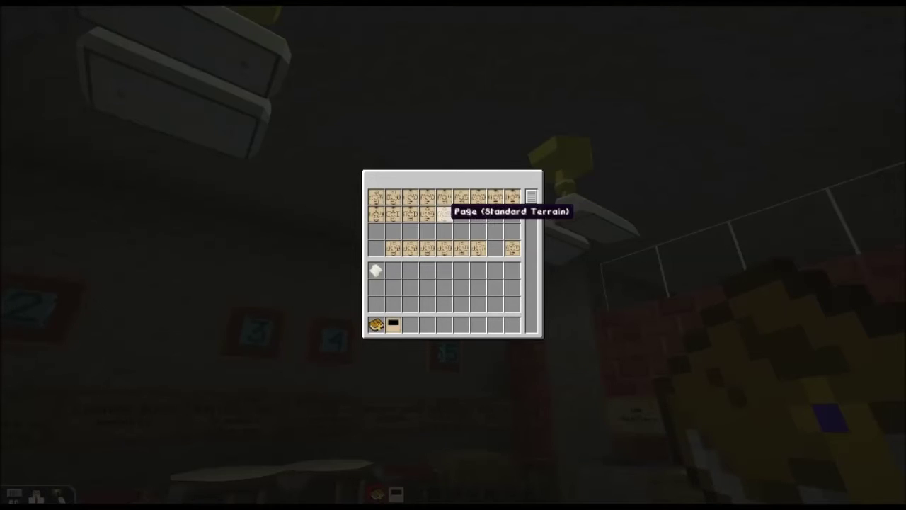
Place the Standard Terrain page at the end of the second row and take the Flat page out into the player inventory.
{"action": "left_click", "coordinate": [445, 212]}
{"action": "left_click", "coordinate": [512, 214]}
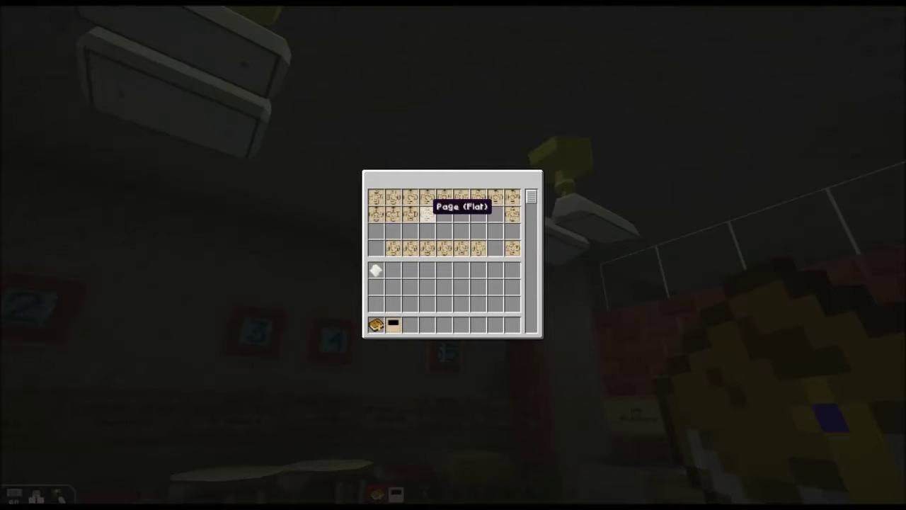
{"action": "left_click", "coordinate": [428, 214]}
{"action": "left_click", "coordinate": [393, 270]}
Group the first three pages of the notebook's second row together in the third row.
{"action": "left_click", "coordinate": [411, 213]}
{"action": "left_click", "coordinate": [428, 229]}
{"action": "left_click", "coordinate": [390, 213]}
{"action": "left_click", "coordinate": [407, 226]}
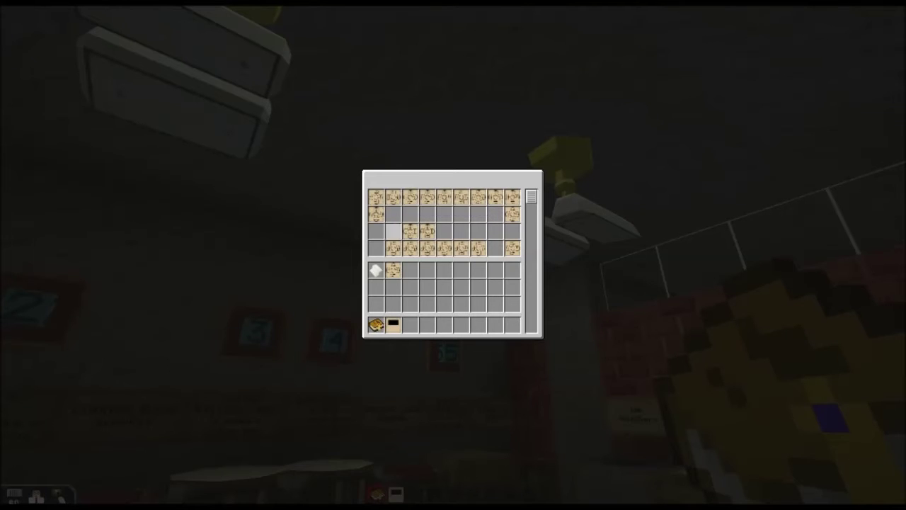
{"action": "left_click", "coordinate": [376, 213]}
{"action": "left_click", "coordinate": [393, 230]}
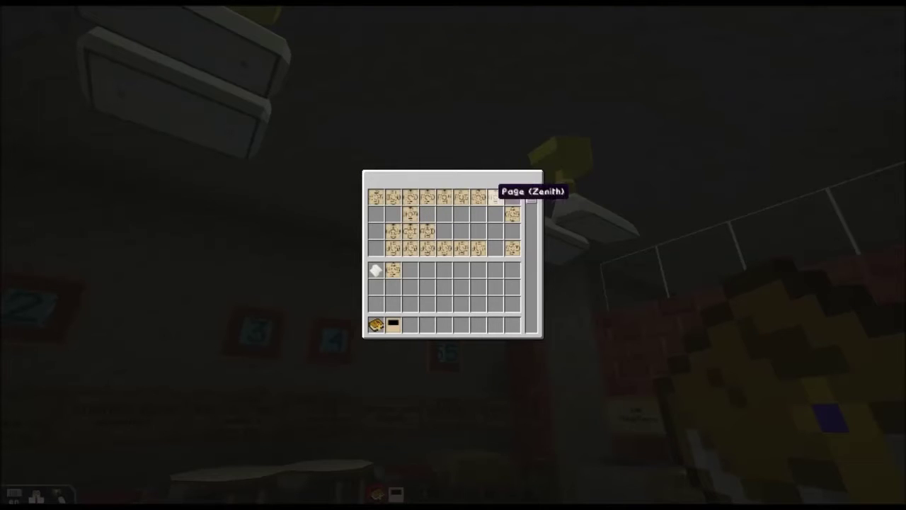
Sort the Zenith and No Weather pages and their neighbours from the top row into groups in the second row.
{"action": "left_click", "coordinate": [495, 197]}
{"action": "left_click", "coordinate": [427, 213]}
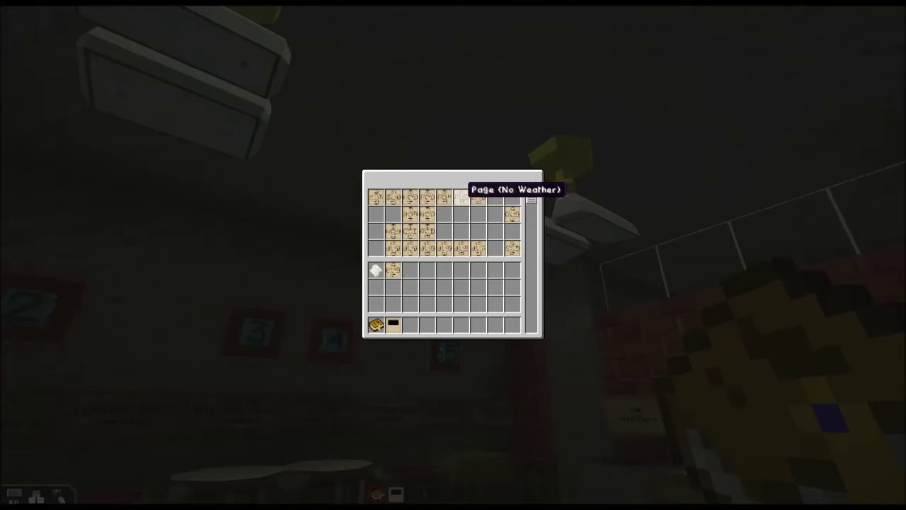
{"action": "left_click", "coordinate": [478, 198]}
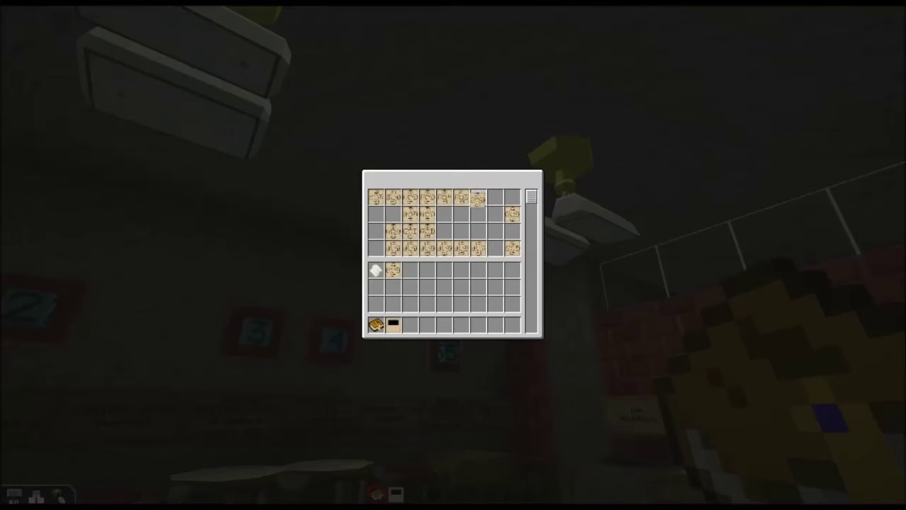
{"action": "left_click", "coordinate": [495, 214]}
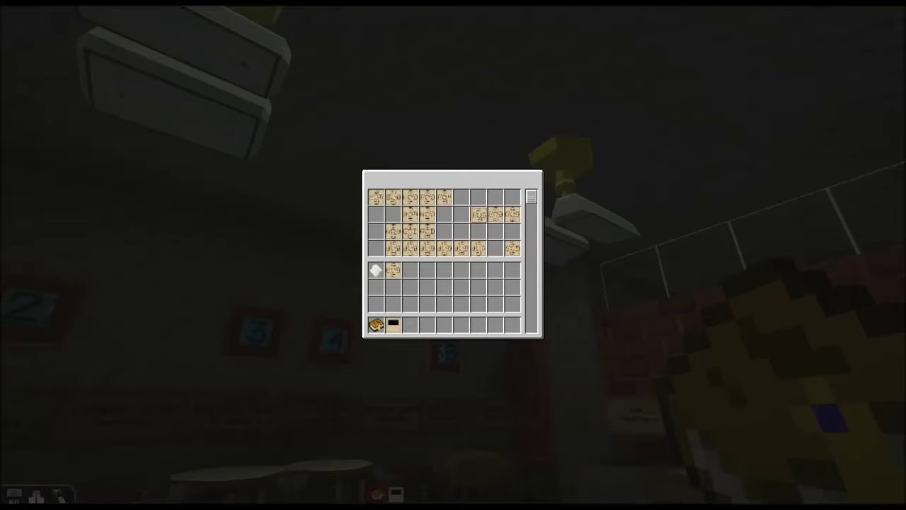
{"action": "left_click", "coordinate": [444, 197]}
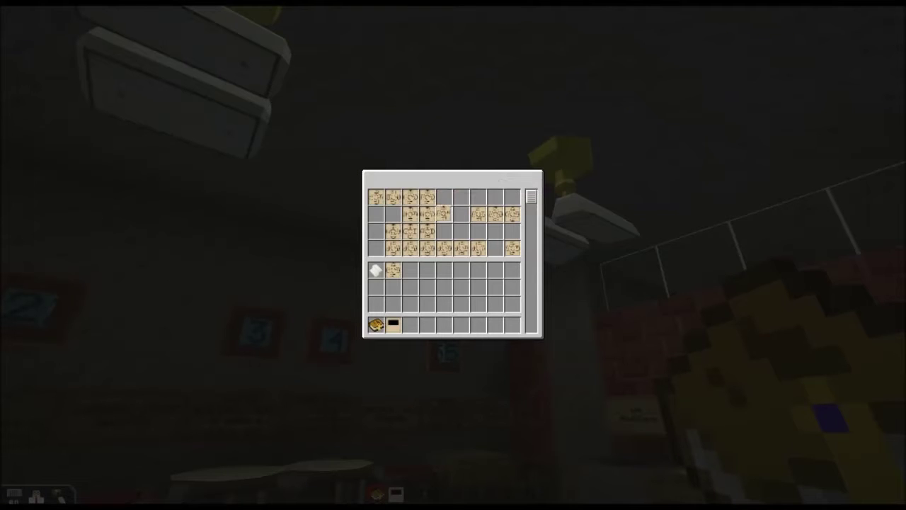
{"action": "left_click", "coordinate": [444, 213]}
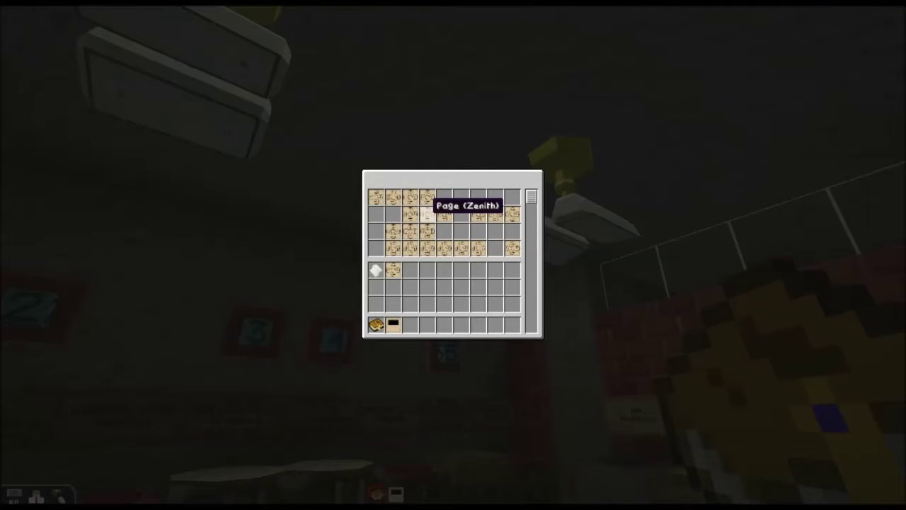
Move the fourth and first pages of the top row to the start of the second row.
{"action": "left_click", "coordinate": [427, 197]}
{"action": "left_click", "coordinate": [394, 213]}
{"action": "left_click", "coordinate": [410, 197]}
{"action": "left_click", "coordinate": [393, 197]}
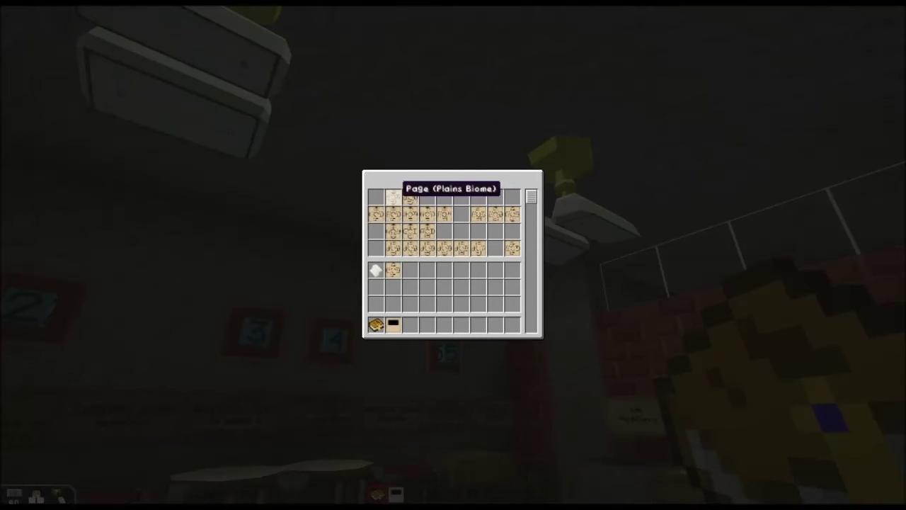
Put the black-panel page from the hotbar into the notebook's first slot and close the notebook.
{"action": "left_click", "coordinate": [393, 325]}
{"action": "left_click", "coordinate": [380, 194]}
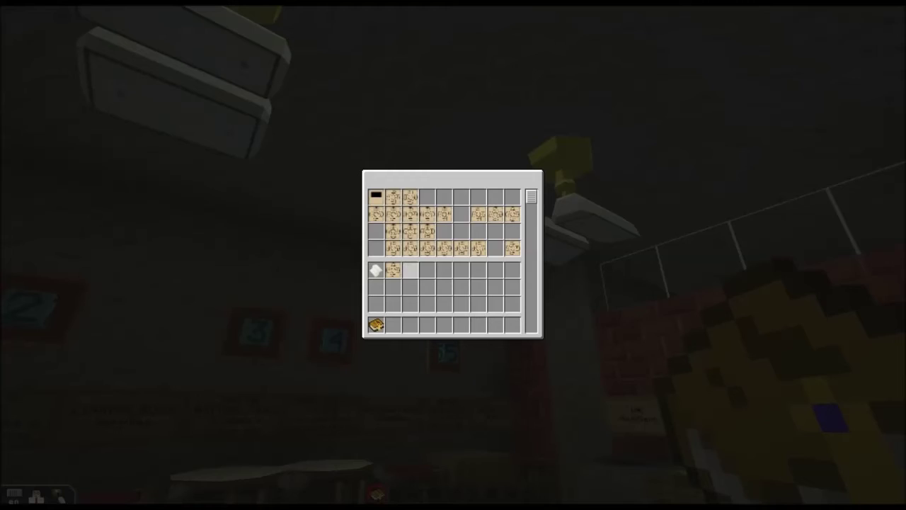
{"action": "key", "text": "Escape"}
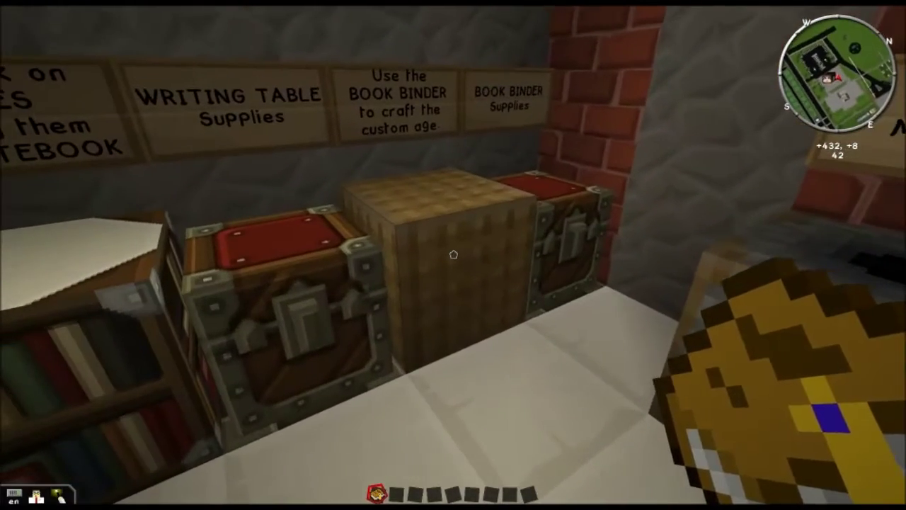
Load the notebook's pages into the book binder and return the notebook to the hotbar.
{"action": "right_click", "coordinate": [453, 255]}
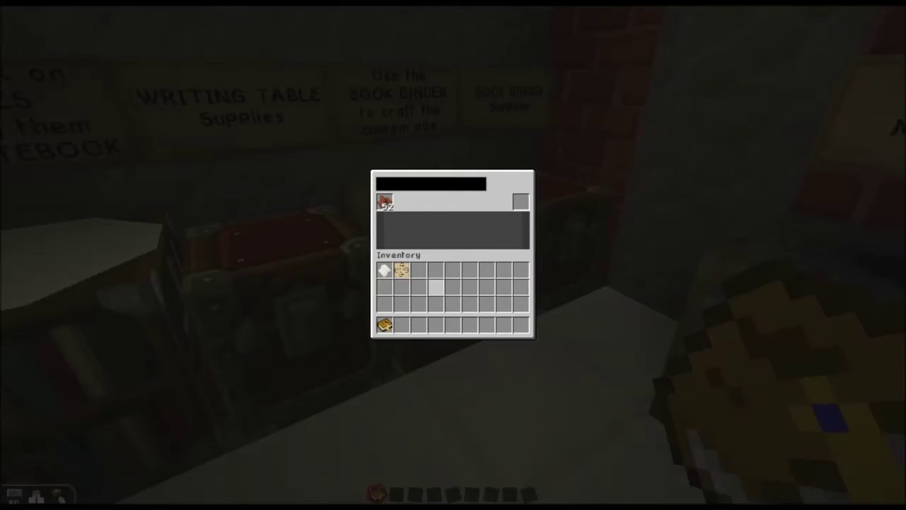
{"action": "left_click", "coordinate": [384, 324]}
{"action": "left_click", "coordinate": [431, 240]}
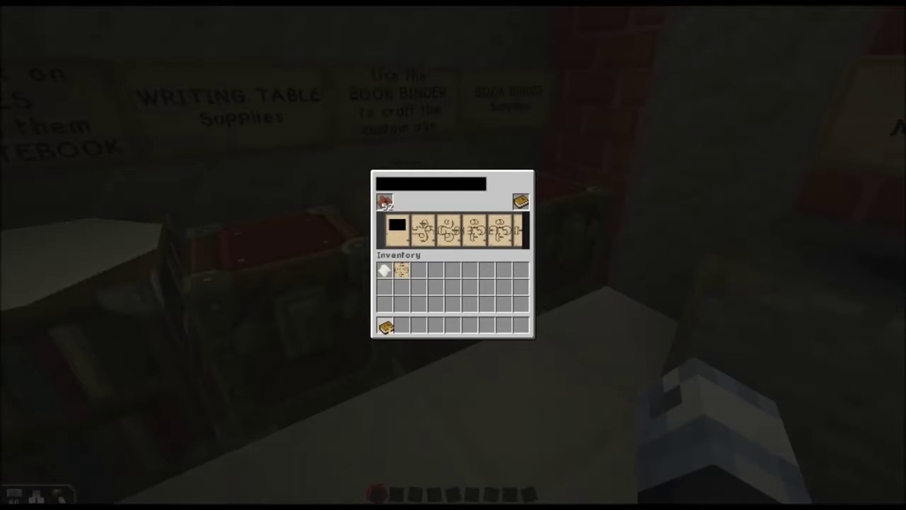
{"action": "left_click", "coordinate": [386, 325]}
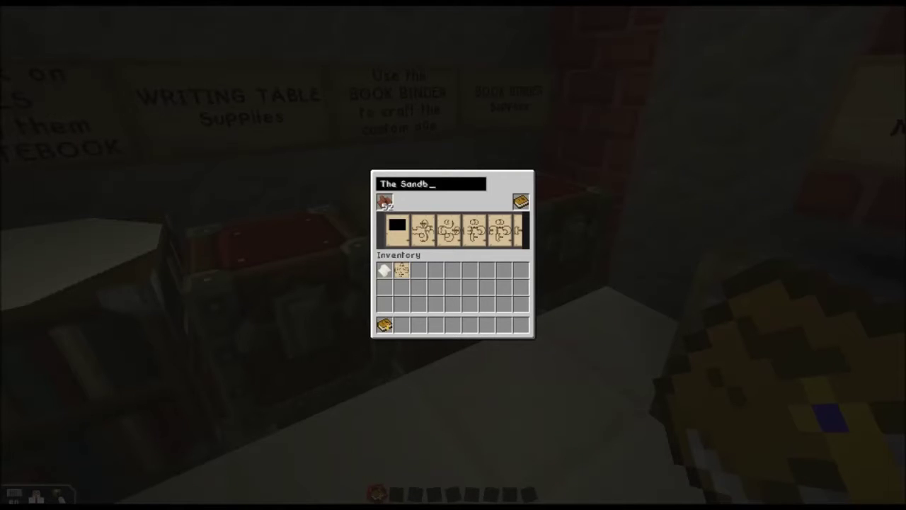
Enter an age name beginning with "The Sandb" and move the bound book from the binder to the last hotbar slot.
{"action": "left_click", "coordinate": [521, 202]}
{"action": "left_click", "coordinate": [520, 324]}
{"action": "key", "text": "e"}
Carry the Descriptive Book to the blue portal frame and insert it into the book receptacle to activate the portal.
{"action": "scroll", "coordinate": [453, 255], "scroll_direction": "down", "scroll_amount": 8}
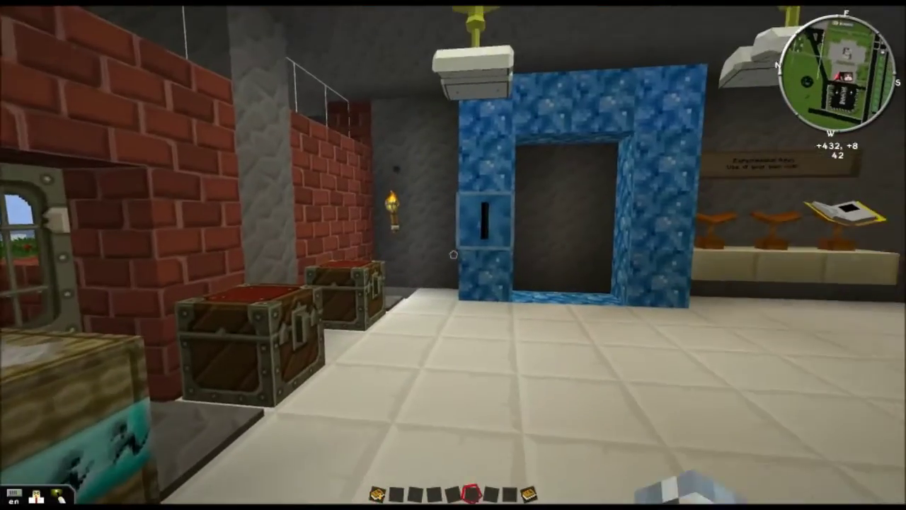
{"action": "key", "text": "w"}
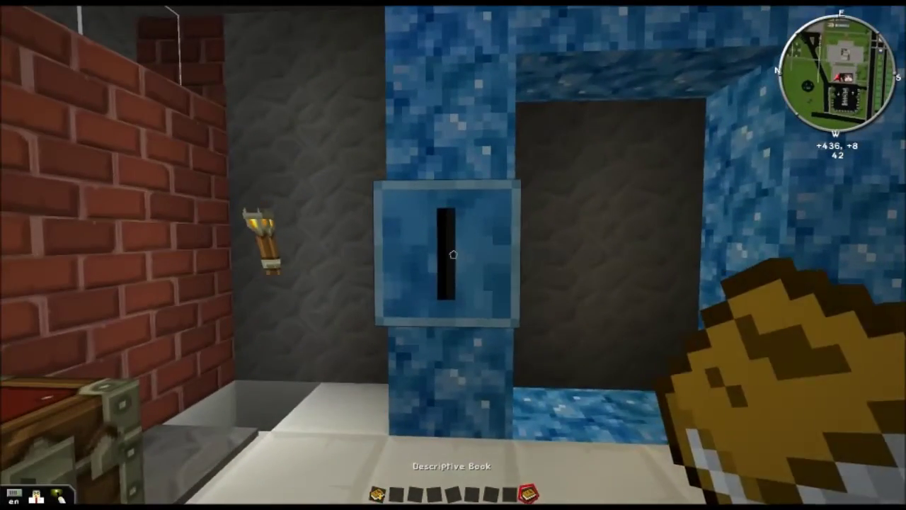
{"action": "right_click", "coordinate": [454, 254]}
{"action": "key", "text": "s"}
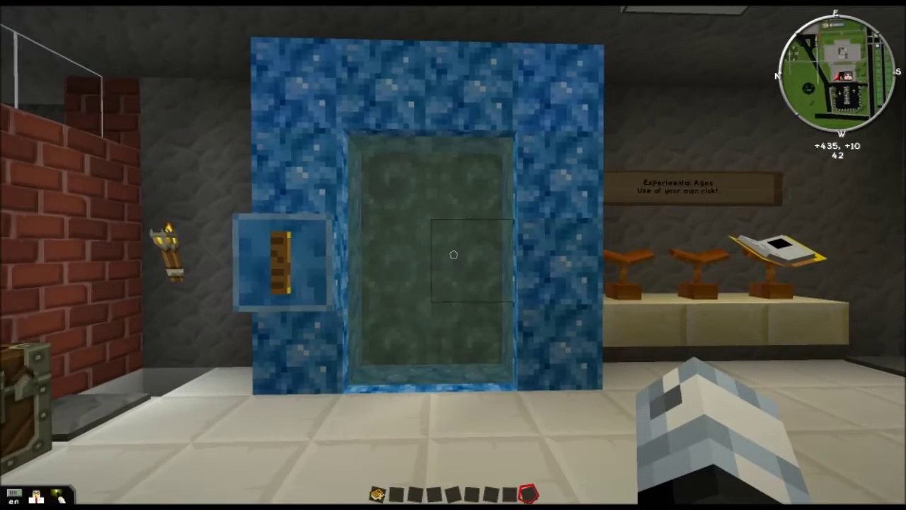
Take an Unlinked Link Book from the Mystcraft items and place it in the last hotbar slot.
{"action": "right_click", "coordinate": [453, 254]}
{"action": "left_click", "coordinate": [370, 151]}
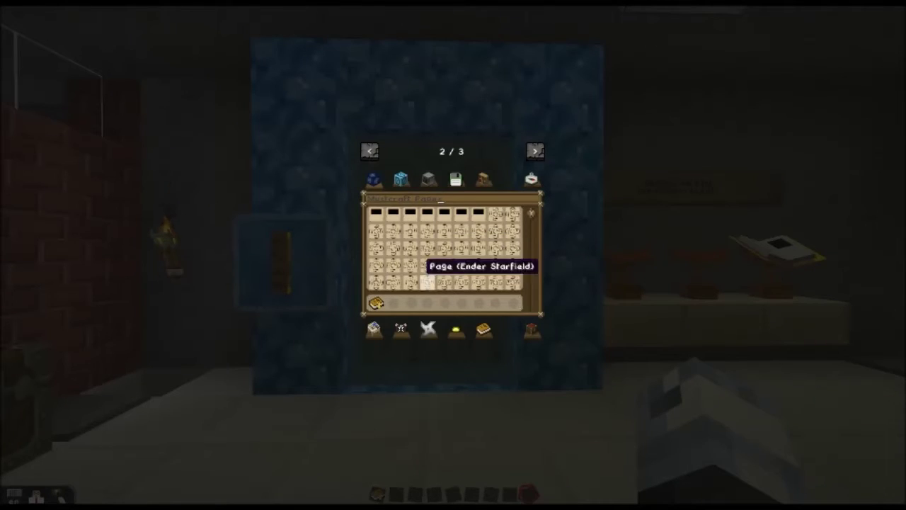
{"action": "left_click", "coordinate": [482, 329]}
{"action": "left_click", "coordinate": [394, 214]}
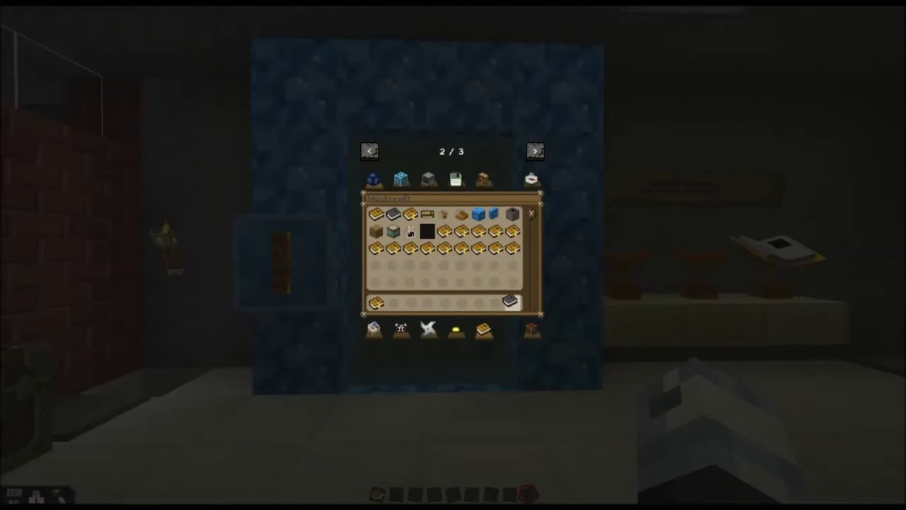
{"action": "left_click", "coordinate": [510, 303]}
{"action": "key", "text": "e"}
Use the Unlinked Link Book in front of the portal to create a Linking book to this spot, and switch to an empty hand.
{"action": "key", "text": "w"}
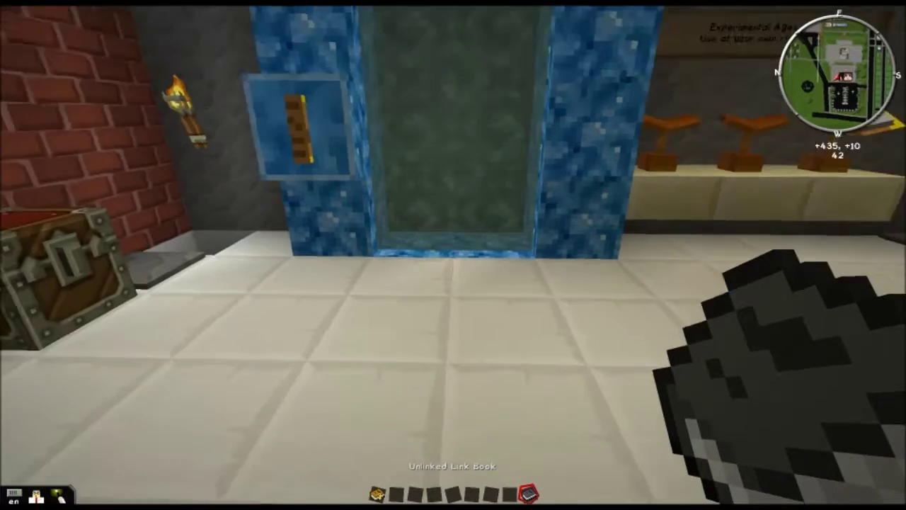
{"action": "right_click", "coordinate": [453, 255]}
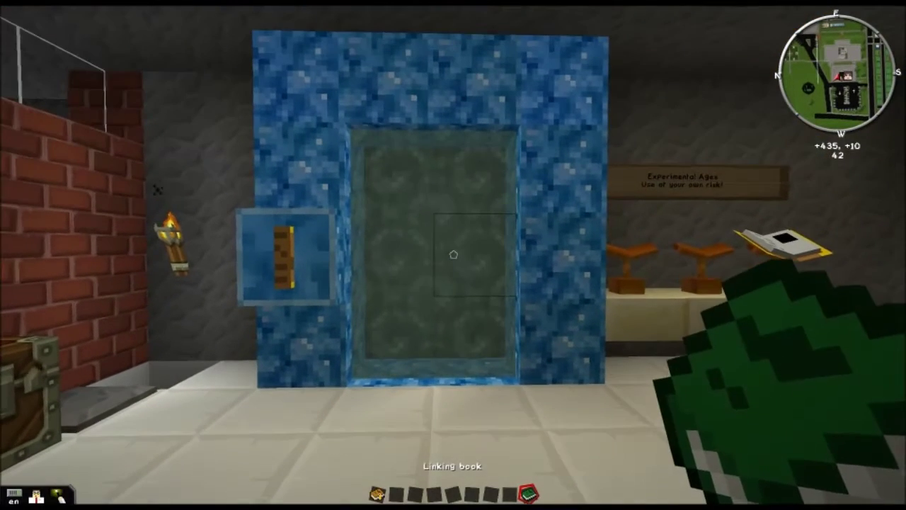
{"action": "key", "text": "5"}
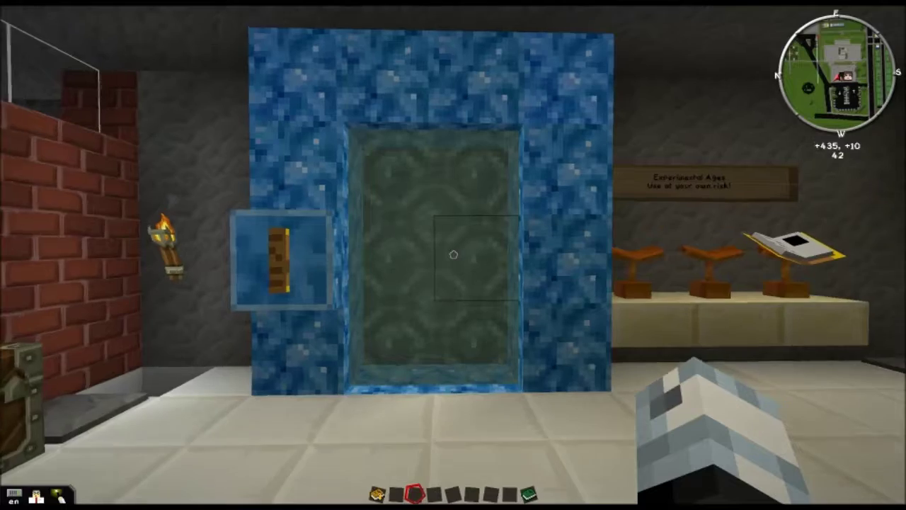
Walk through the activated portal into the new age and survey the terrain around the stone arrival platform.
{"action": "key", "text": "w"}
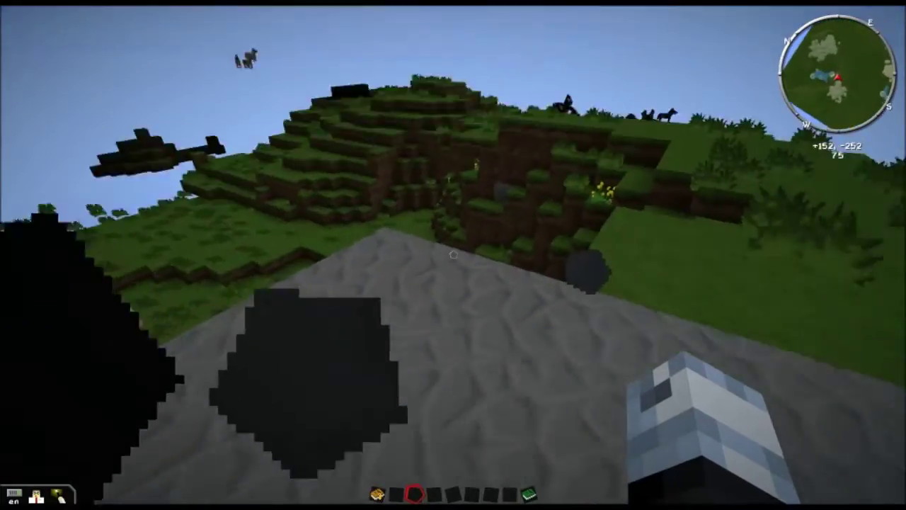
{"action": "key", "text": "w"}
{"action": "key", "text": "s"}
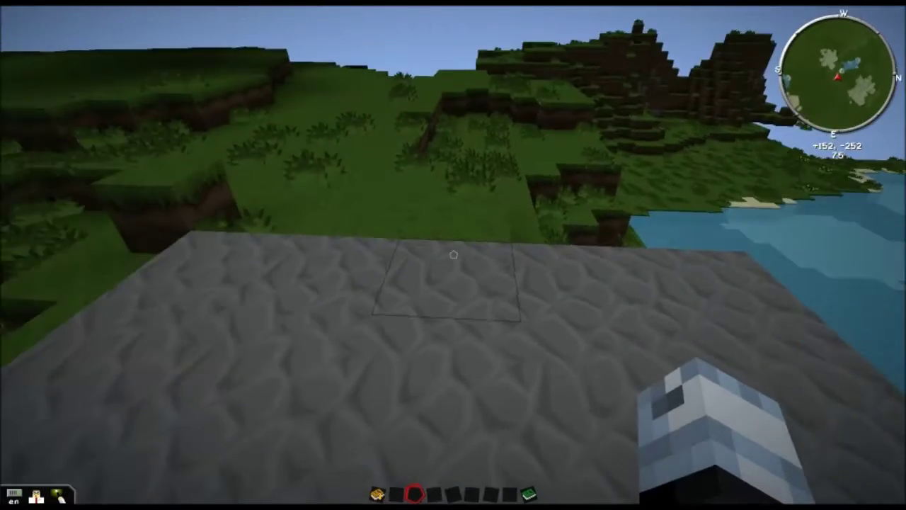
Take a Bookstand from the Mystcraft items and place it on the stone arrival platform.
{"action": "key", "text": "e"}
{"action": "left_click", "coordinate": [444, 302]}
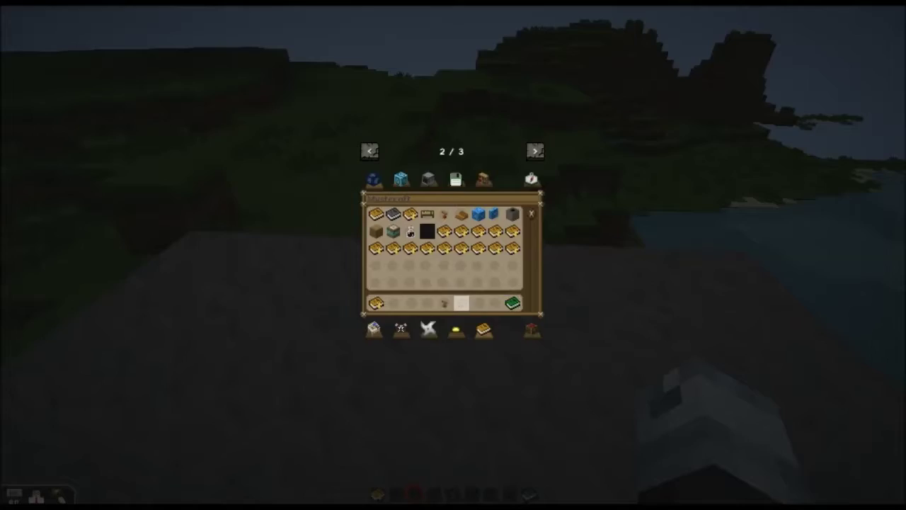
{"action": "key", "text": "e"}
{"action": "scroll", "coordinate": [453, 255], "scroll_direction": "down", "scroll_amount": 2}
{"action": "right_click", "coordinate": [453, 255]}
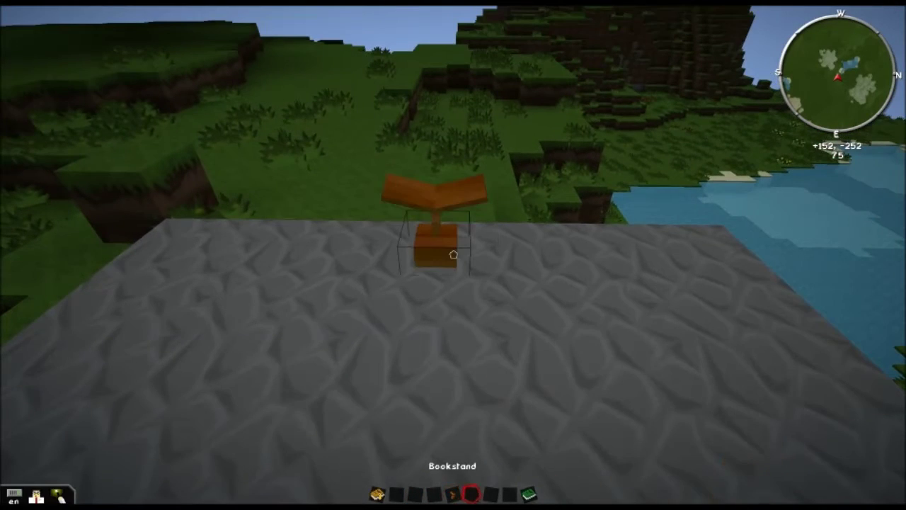
Set the Linking book on the bookstand and use its Overworld link panel to return to the portal room.
{"action": "key", "text": "9"}
{"action": "right_click", "coordinate": [453, 255]}
{"action": "right_click", "coordinate": [454, 255]}
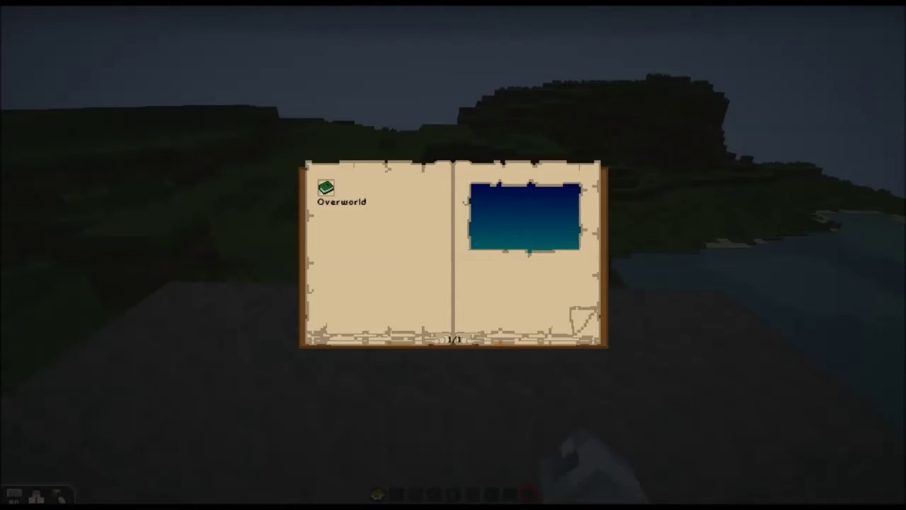
{"action": "left_click", "coordinate": [524, 216]}
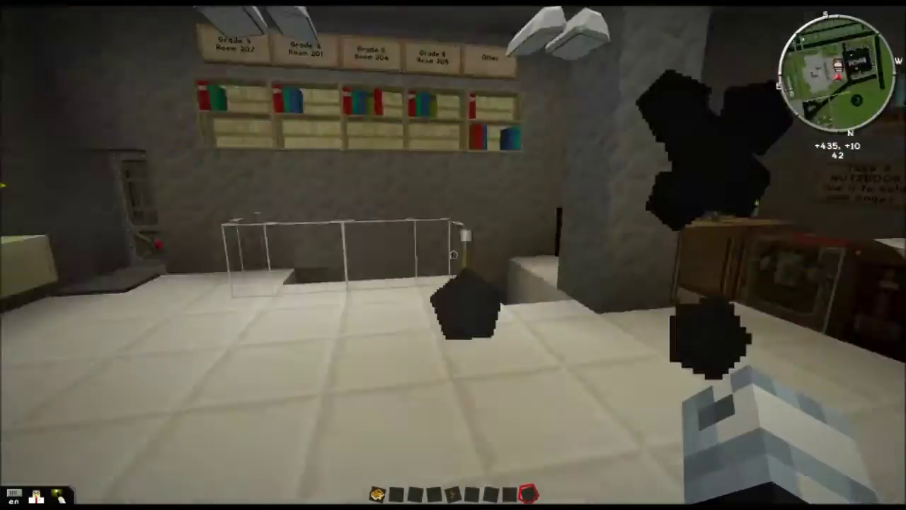
Remove the Descriptive Book from the portal's book receptacle, reinsert it and step back from the portal.
{"action": "key", "text": "a"}
{"action": "key", "text": "w"}
{"action": "right_click", "coordinate": [453, 255]}
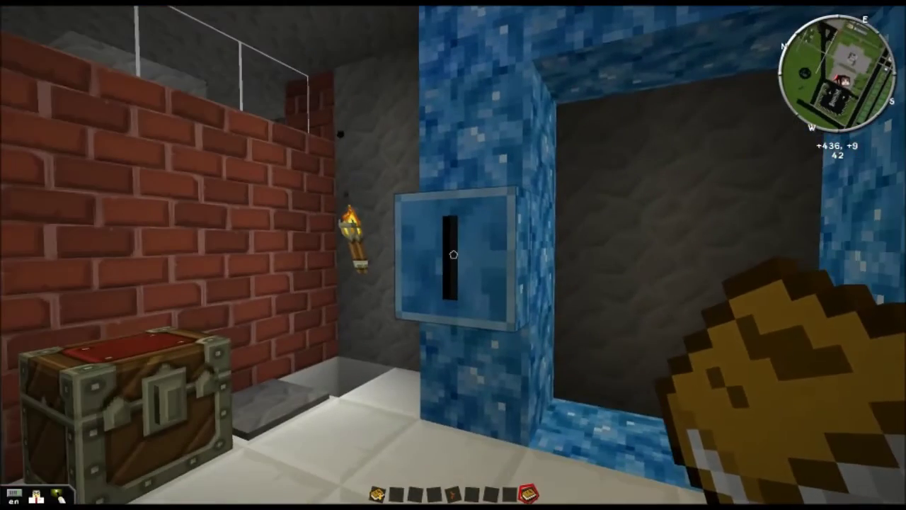
{"action": "right_click", "coordinate": [453, 255]}
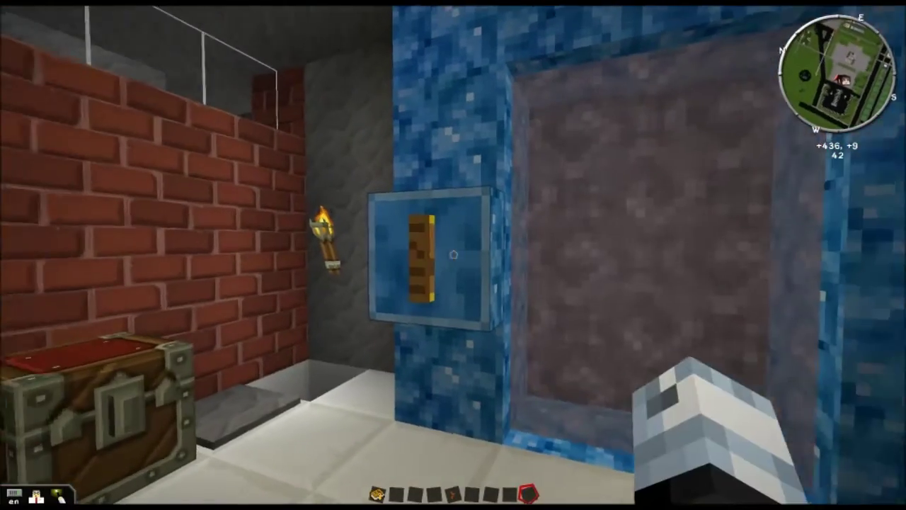
{"action": "key", "text": "s"}
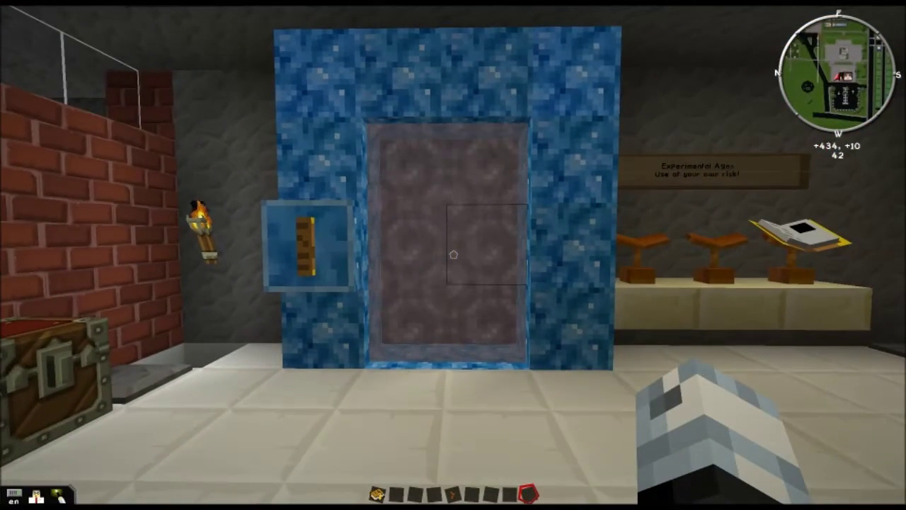
Disconnect from the game and switch to Windows Explorer with The Sandbox saved-world folder selected.
{"action": "key", "text": "Escape"}
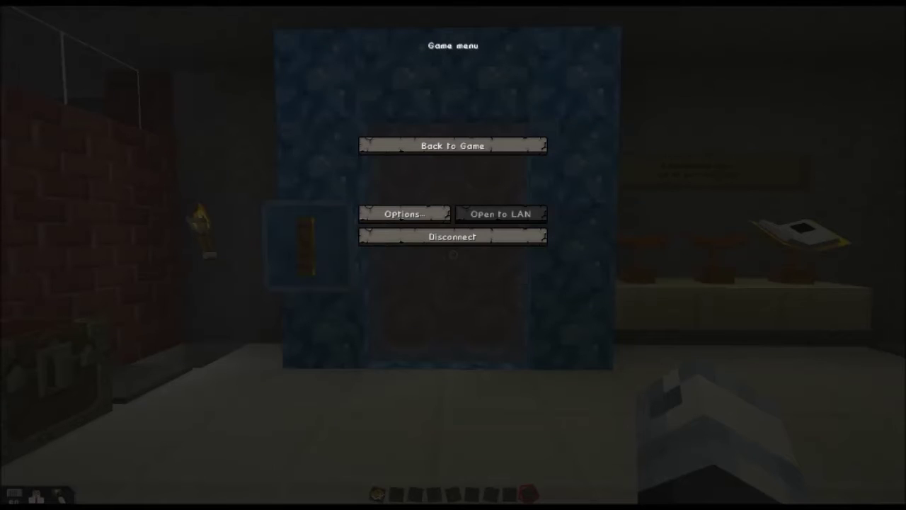
{"action": "left_click", "coordinate": [452, 236]}
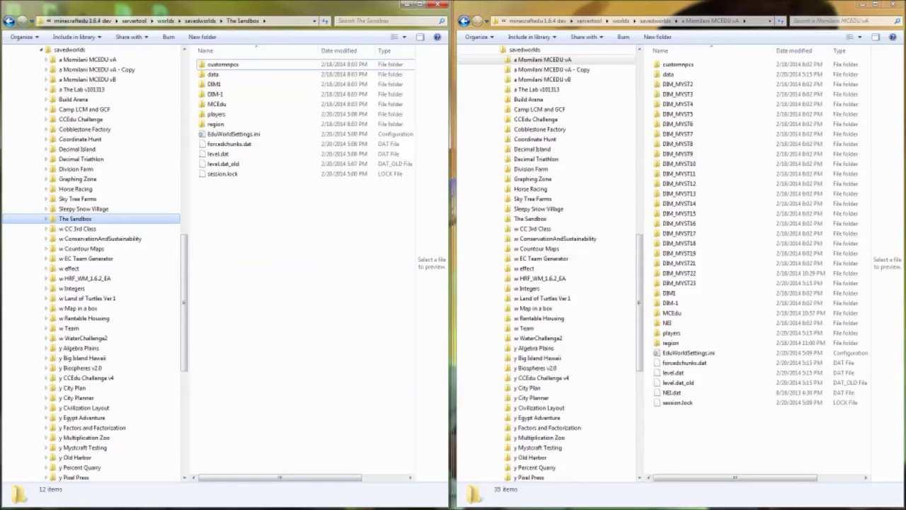
{"action": "left_click", "coordinate": [75, 218]}
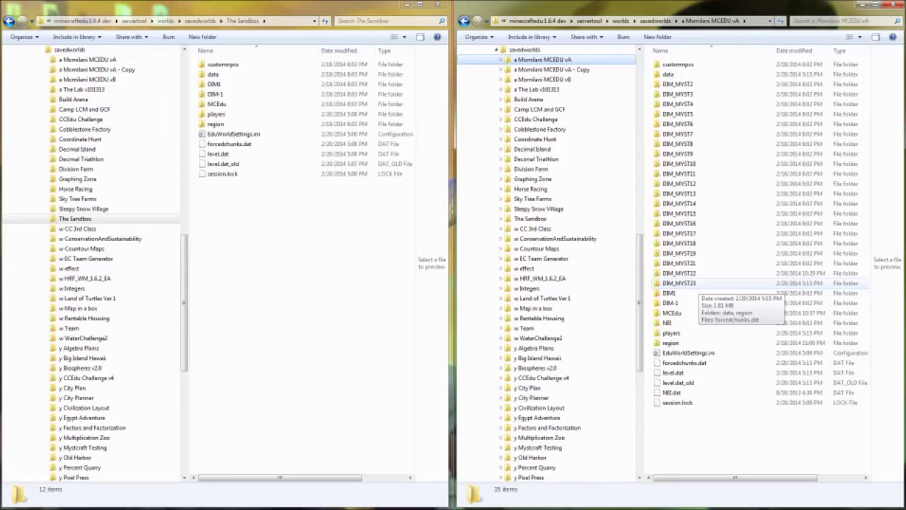
Delete the three .mca files from the region folder of DIM_MYST23 in the a Momilani MCEDU vA world.
{"action": "double_click", "coordinate": [680, 282]}
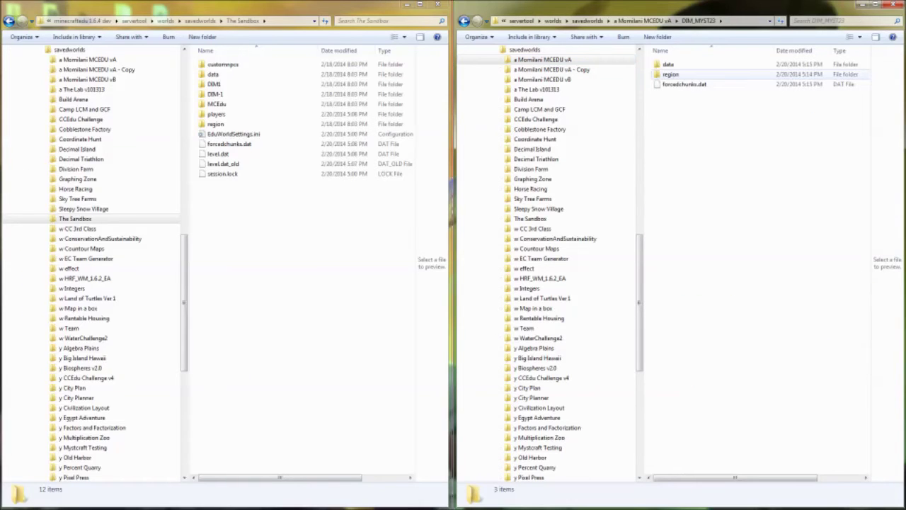
{"action": "double_click", "coordinate": [670, 73]}
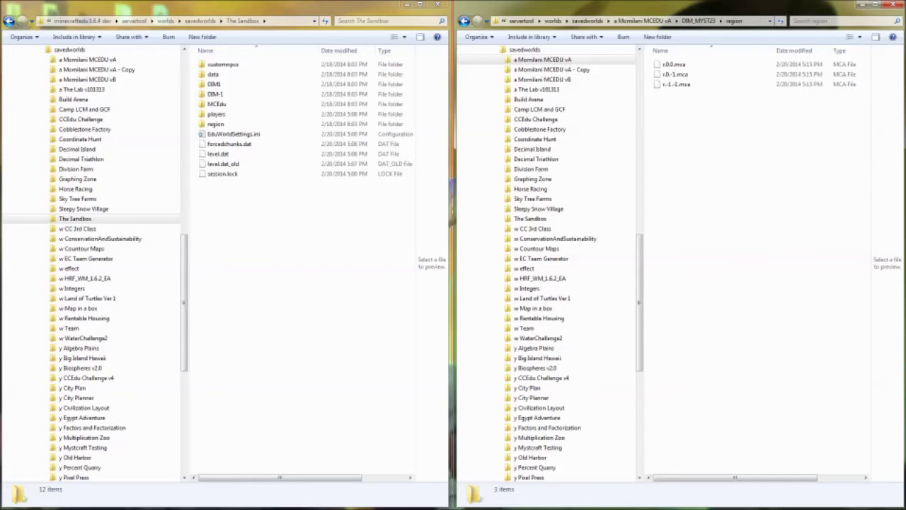
{"action": "left_click_drag", "start_coordinate": [701, 104], "coordinate": [662, 61]}
{"action": "key", "text": "Delete"}
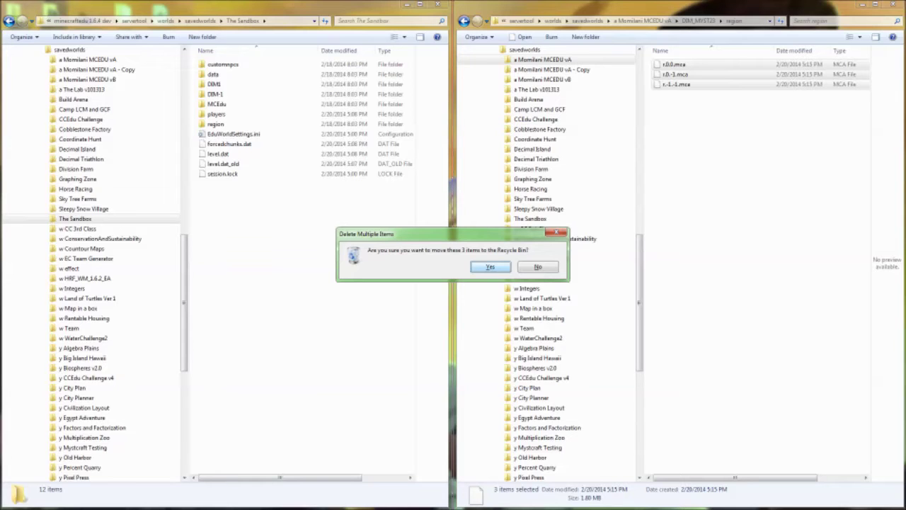
{"action": "left_click", "coordinate": [490, 267]}
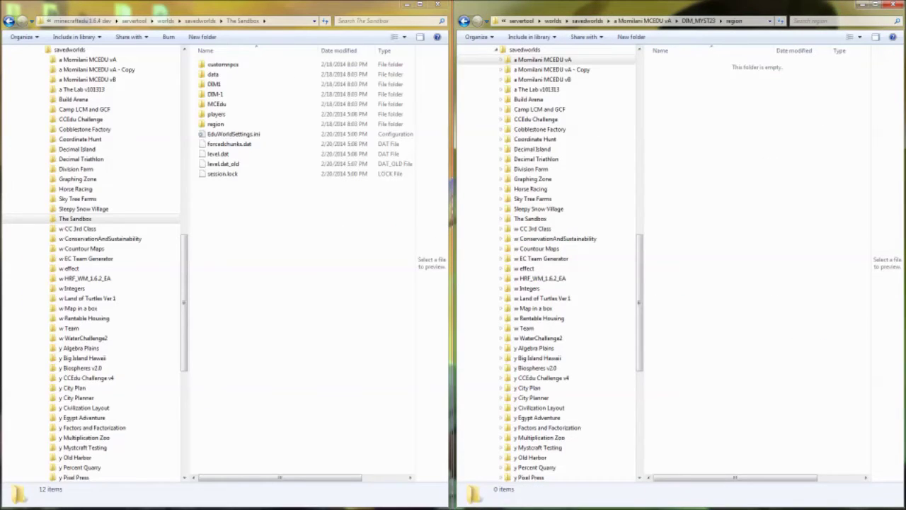
Copy all .mca files from The Sandbox world's region folder into the emptied region folder of DIM_MYST23.
{"action": "left_click", "coordinate": [500, 59]}
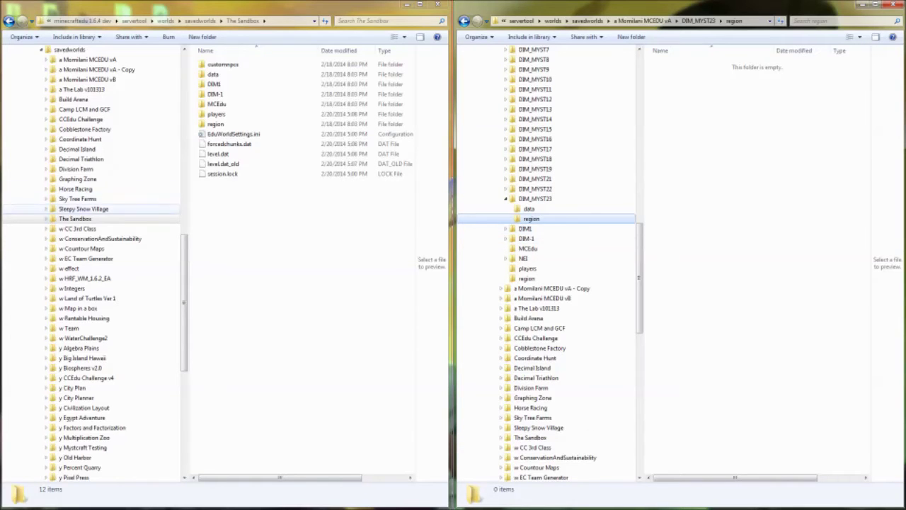
{"action": "left_click", "coordinate": [75, 218]}
{"action": "scroll", "coordinate": [106, 257], "scroll_direction": "down", "scroll_amount": 8}
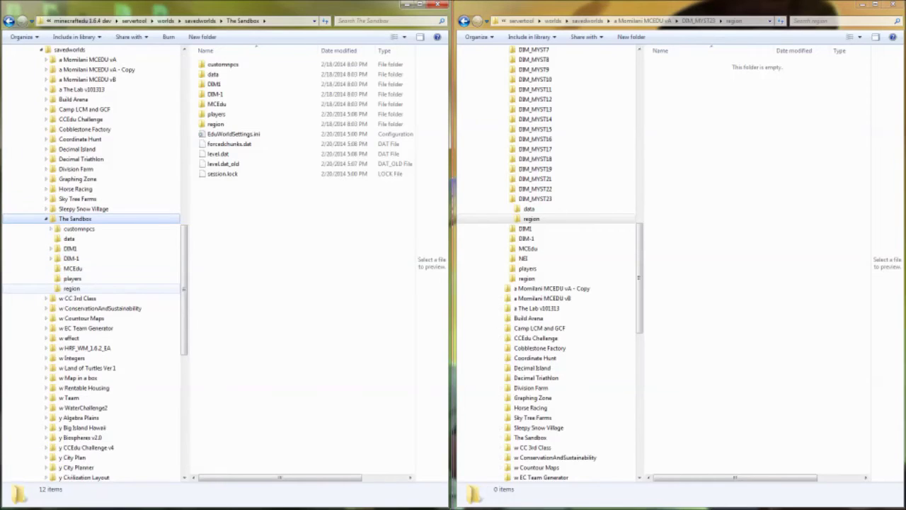
{"action": "left_click", "coordinate": [72, 288]}
{"action": "left_click_drag", "start_coordinate": [267, 202], "coordinate": [204, 58]}
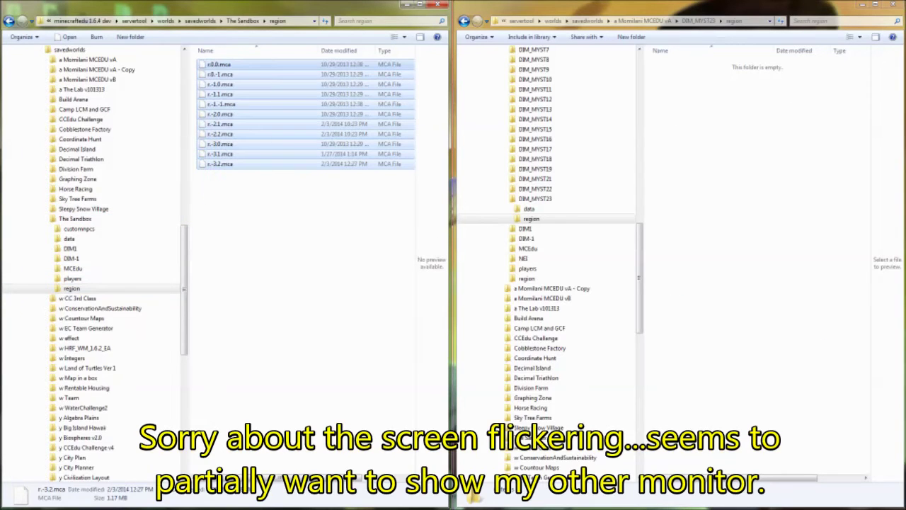
{"action": "left_click_drag", "start_coordinate": [220, 114], "coordinate": [742, 170]}
{"action": "left_click", "coordinate": [770, 184]}
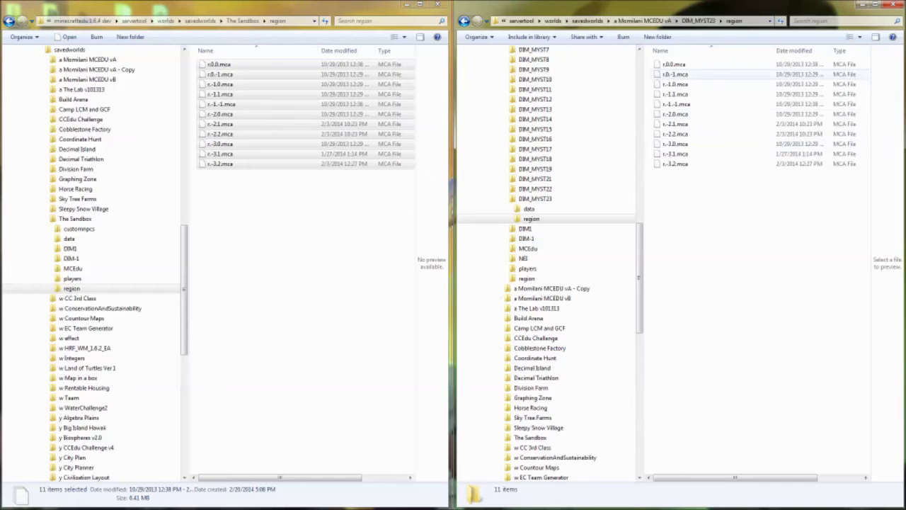
{"action": "left_click", "coordinate": [297, 304]}
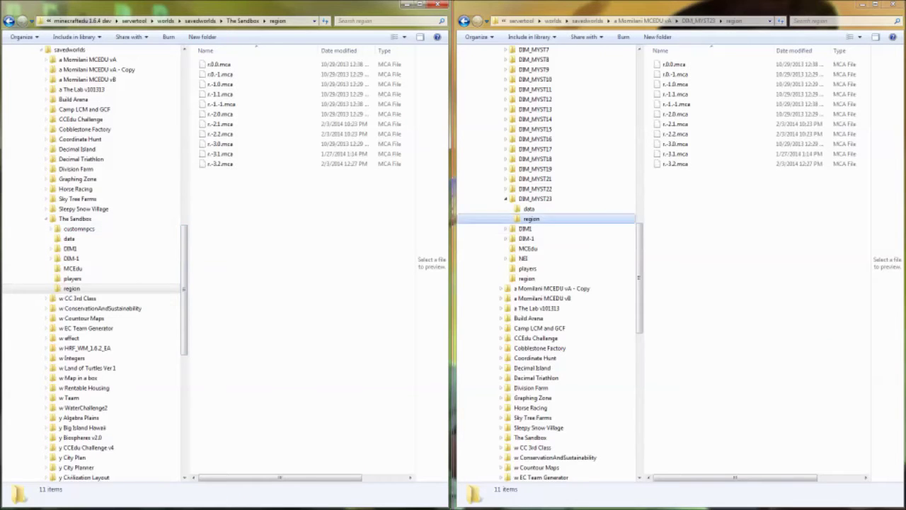
Open the MCEdu folders of The Sandbox and a Momilani MCEDU vA side by side.
{"action": "mouse_move", "coordinate": [639, 248]}
{"action": "left_mouse_down"}
{"action": "mouse_move", "coordinate": [639, 217]}
{"action": "mouse_move", "coordinate": [639, 252]}
{"action": "left_mouse_up"}
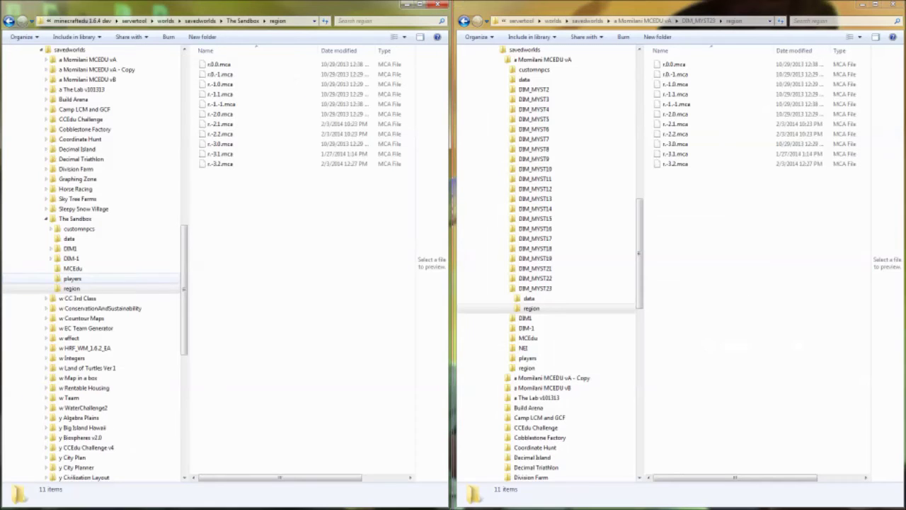
{"action": "left_click", "coordinate": [73, 268]}
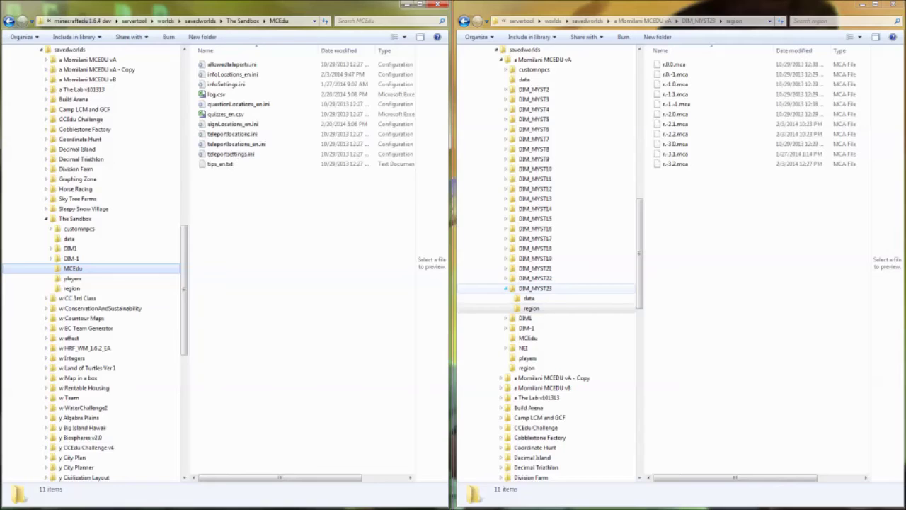
{"action": "left_click", "coordinate": [505, 288]}
{"action": "left_click", "coordinate": [528, 318]}
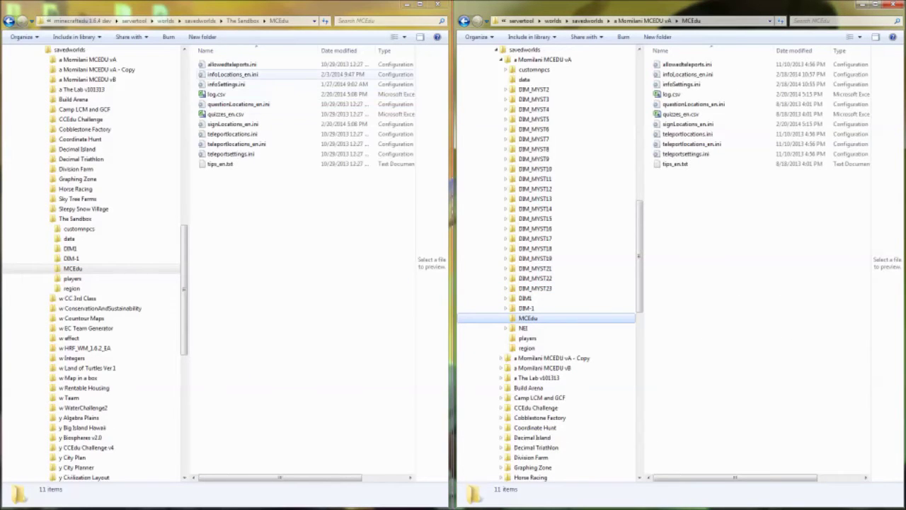
Open The Sandbox world's infoLocations_en.ini in Notepad and copy all of its text.
{"action": "left_click", "coordinate": [232, 73]}
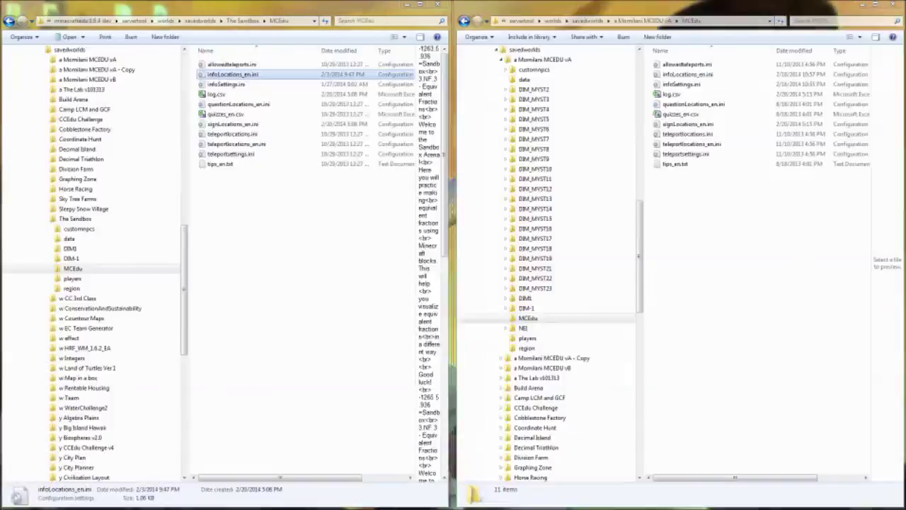
{"action": "key", "text": "Return"}
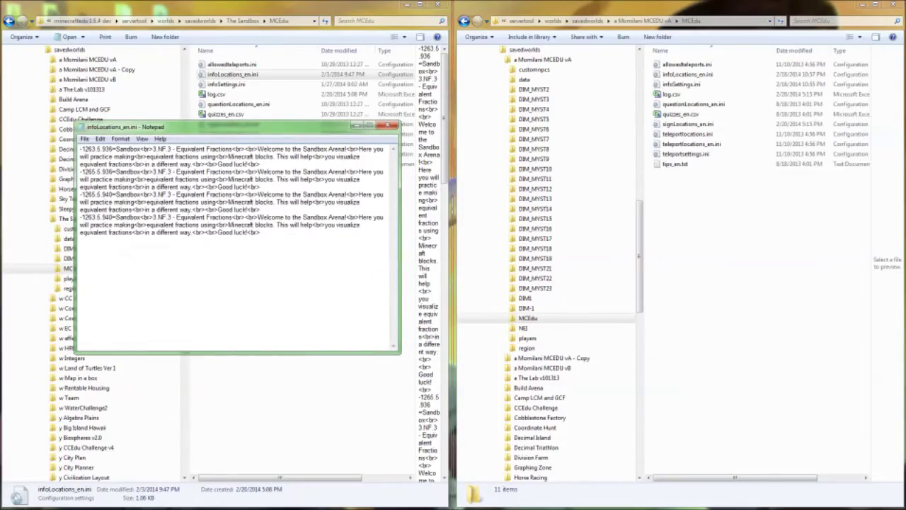
{"action": "left_click_drag", "start_coordinate": [261, 233], "coordinate": [79, 147]}
{"action": "key", "text": "ctrl+c"}
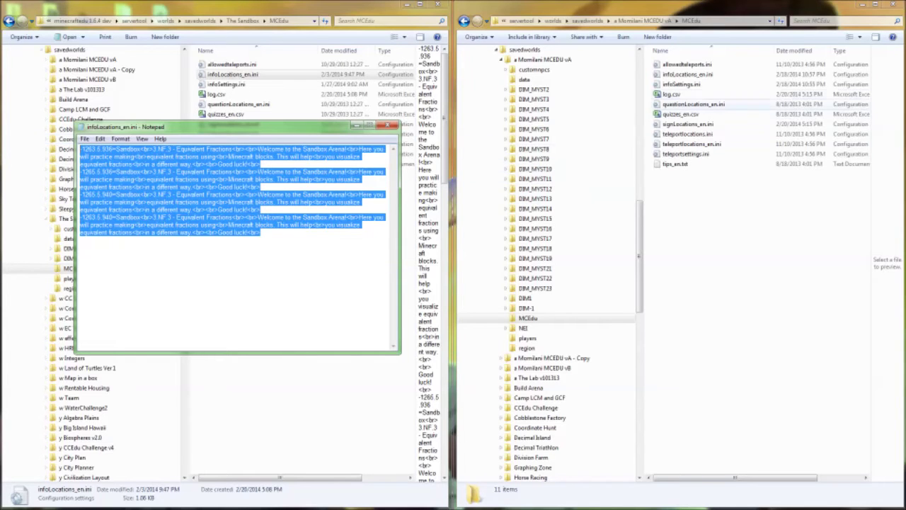
Open infoLocations_en.ini of the a Momilani MCEDU vA world and paste the copied Sandbox text on a new line at its end.
{"action": "left_click", "coordinate": [691, 73]}
{"action": "key", "text": "Return"}
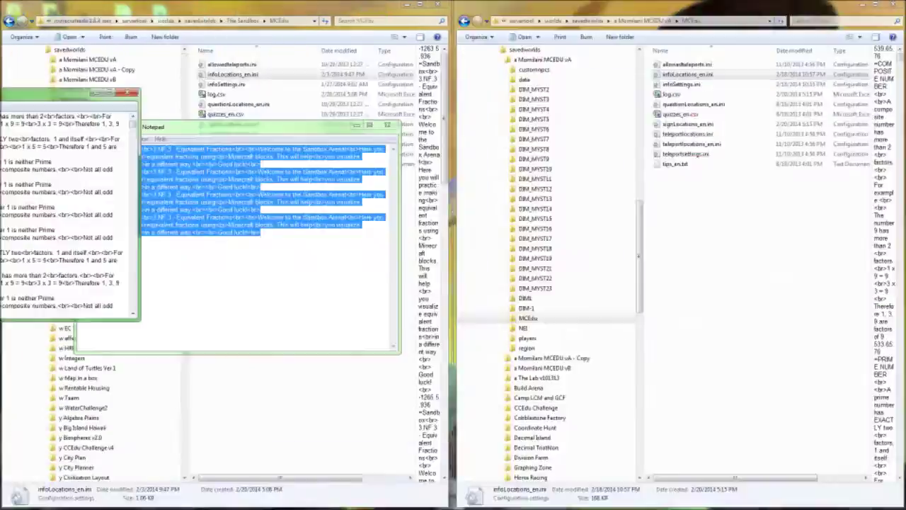
{"action": "left_click_drag", "start_coordinate": [43, 99], "coordinate": [679, 127]}
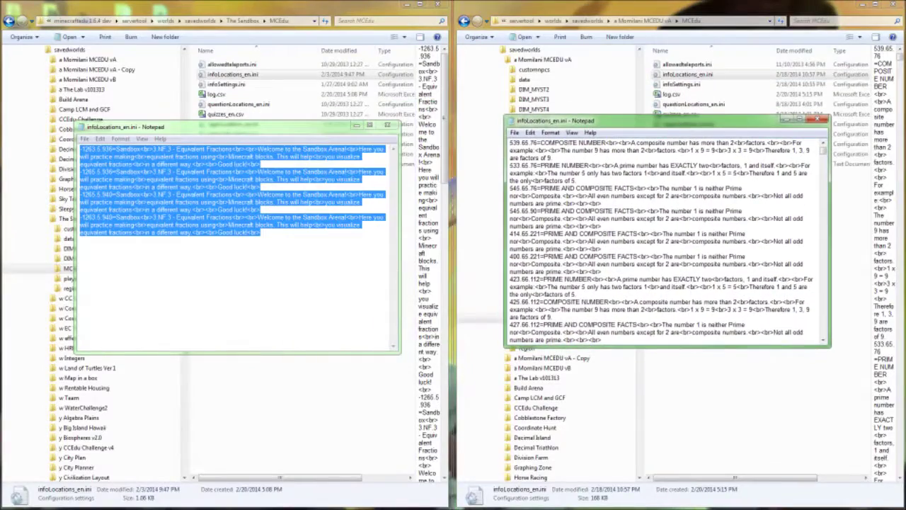
{"action": "left_click_drag", "start_coordinate": [823, 147], "coordinate": [823, 332]}
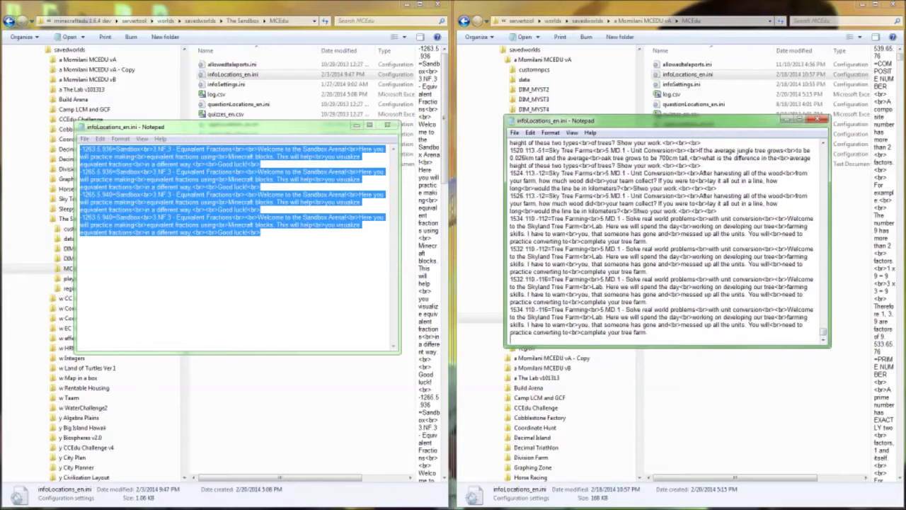
{"action": "key", "text": "Return"}
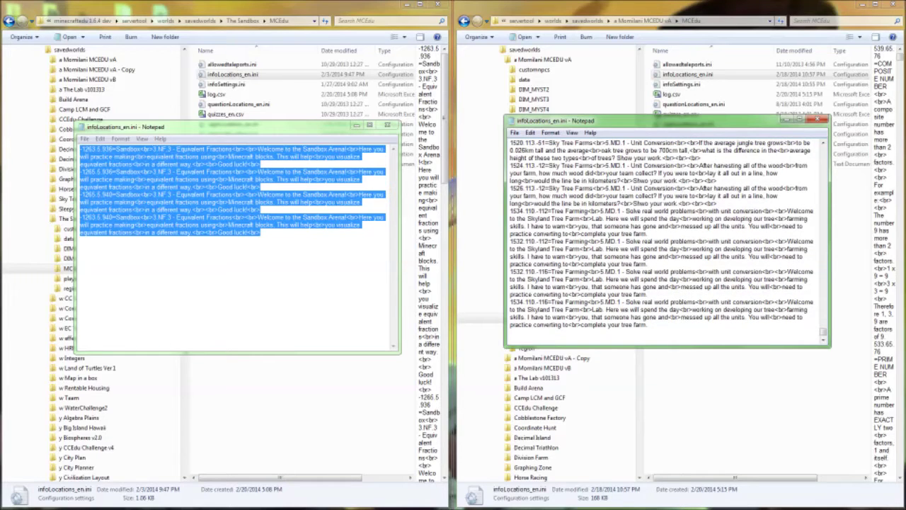
{"action": "key", "text": "ctrl+v"}
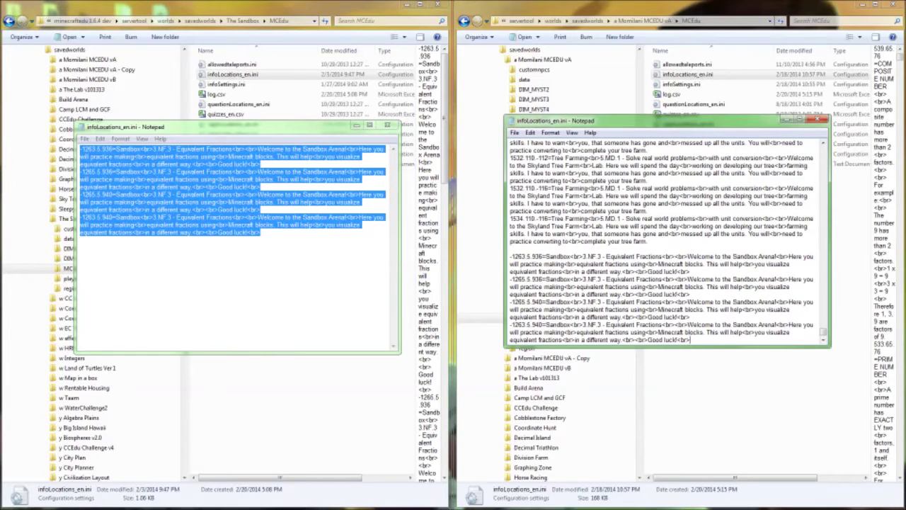
Save the changes to a Momilani MCEDU vA's infoLocations_en.ini and close both infoLocations_en.ini files.
{"action": "left_click", "coordinate": [820, 120]}
{"action": "left_click", "coordinate": [432, 283]}
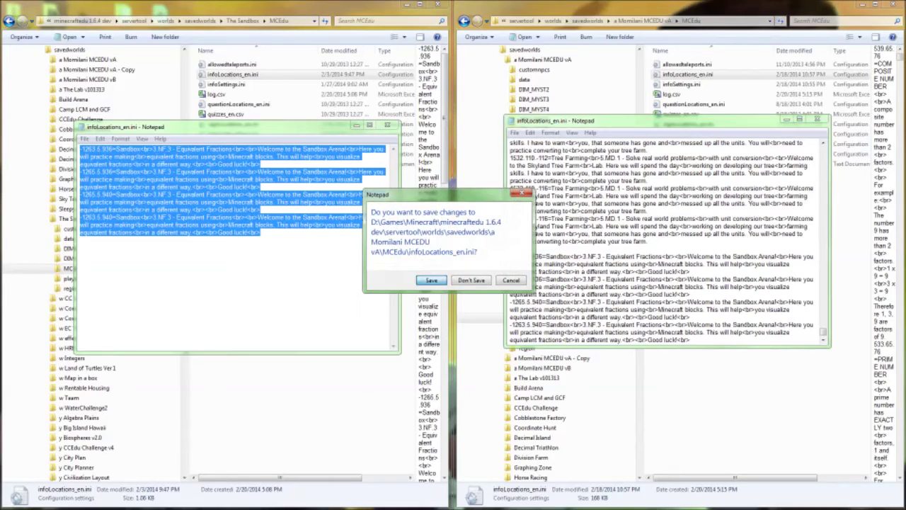
{"action": "left_click", "coordinate": [387, 126]}
{"action": "left_click", "coordinate": [303, 261]}
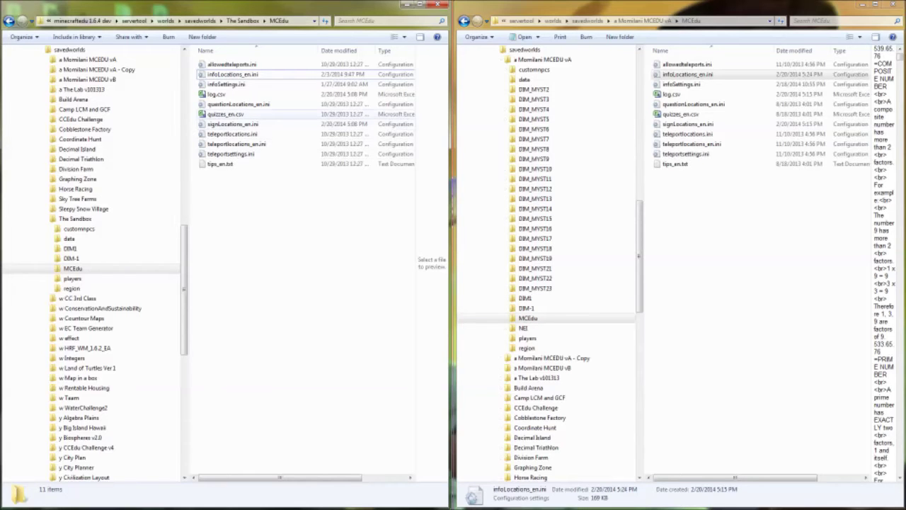
Open signLocations_en.ini of The Sandbox and of a Momilani MCEDU vA side by side in Notepad, showing the end of the latter.
{"action": "double_click", "coordinate": [233, 123]}
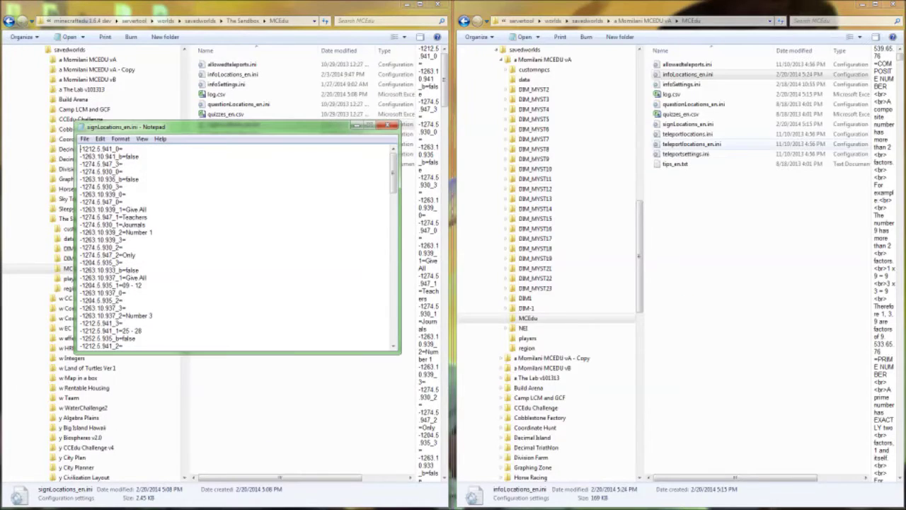
{"action": "double_click", "coordinate": [687, 123]}
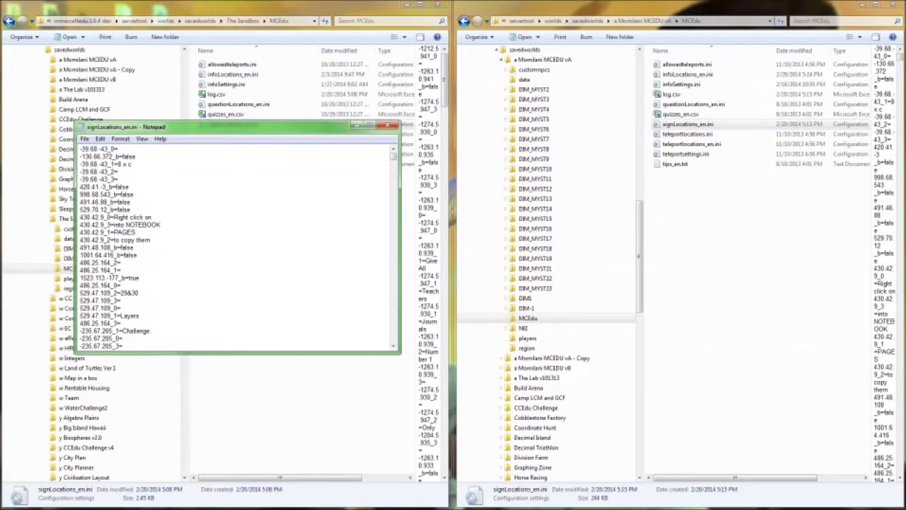
{"action": "left_click_drag", "start_coordinate": [282, 128], "coordinate": [716, 122]}
{"action": "left_click_drag", "start_coordinate": [835, 146], "coordinate": [836, 336]}
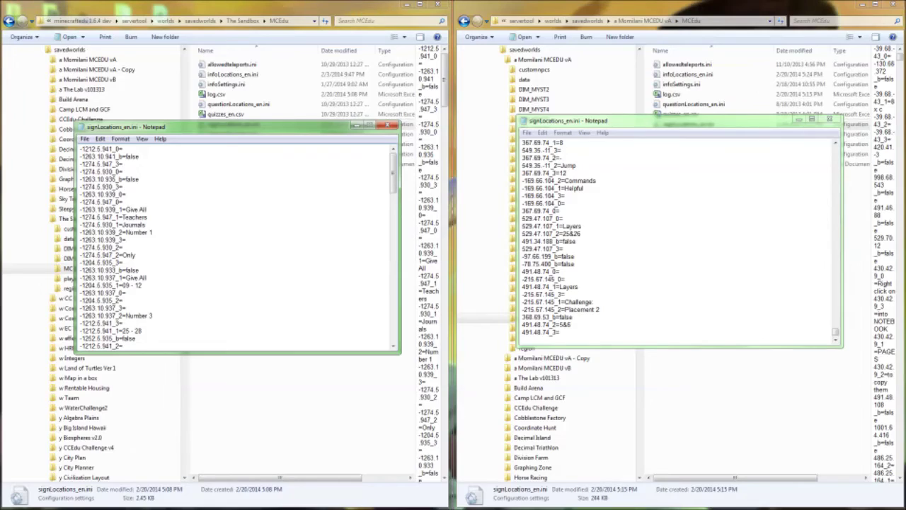
Append all text of The Sandbox's signLocations_en.ini to the end of a Momilani MCEDU vA's signLocations_en.ini, then close both files, saving the changes.
{"action": "key", "text": "ctrl+a"}
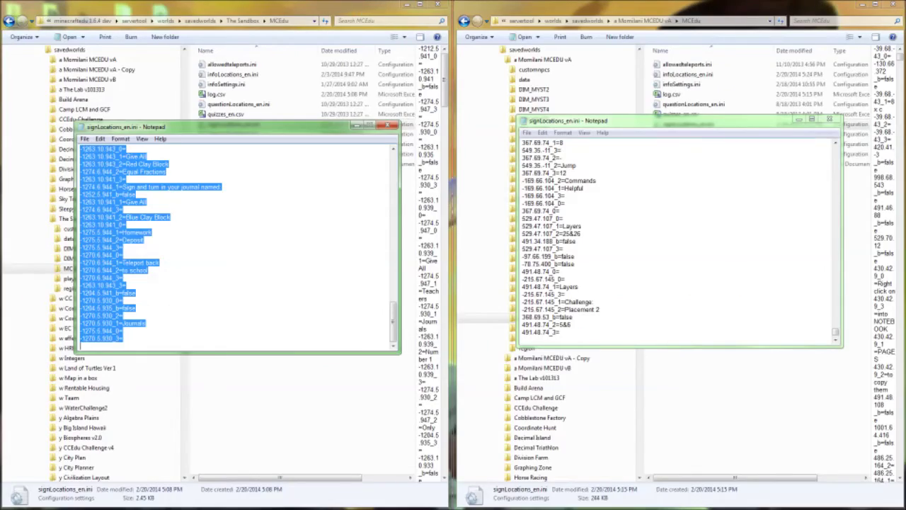
{"action": "left_click", "coordinate": [523, 339]}
{"action": "key", "text": "ctrl+v"}
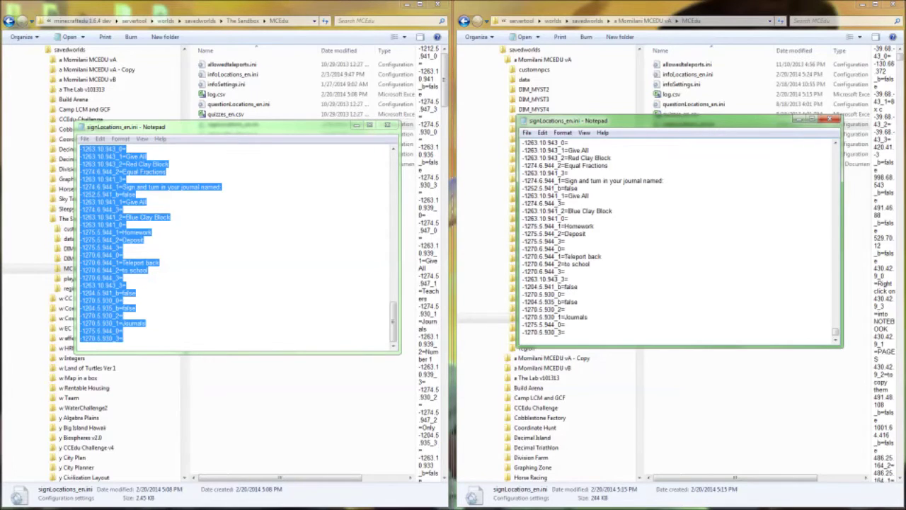
{"action": "left_click", "coordinate": [388, 124]}
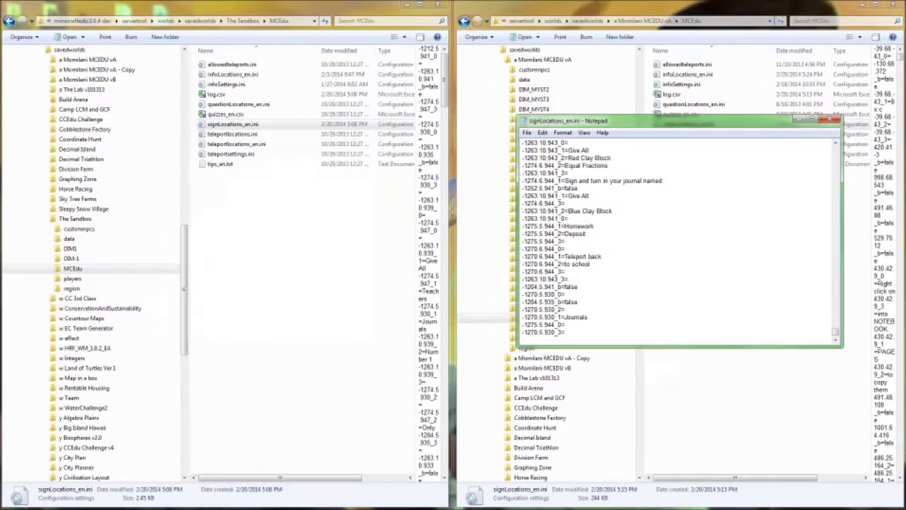
{"action": "left_click", "coordinate": [833, 120]}
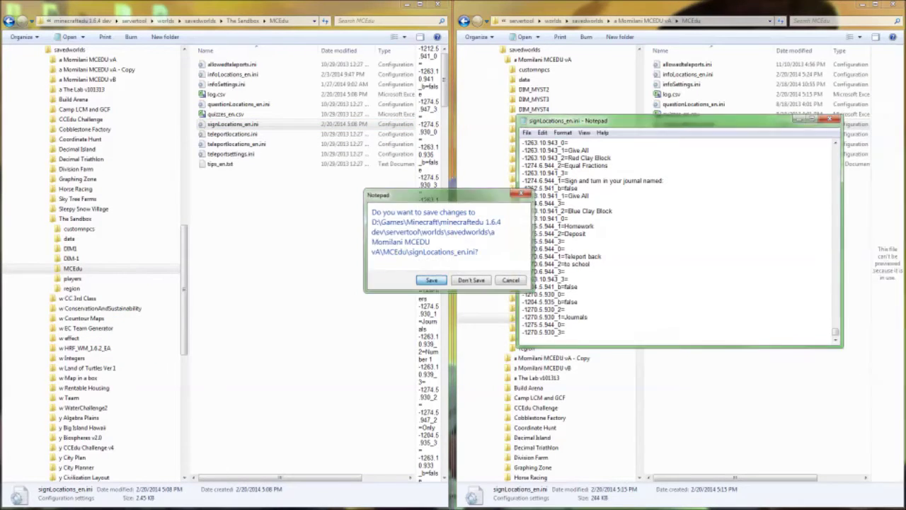
{"action": "left_click", "coordinate": [431, 280]}
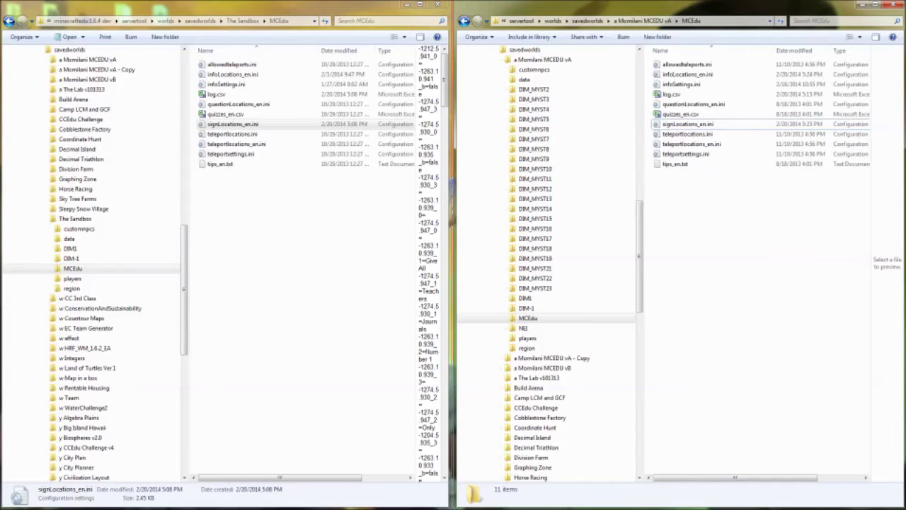